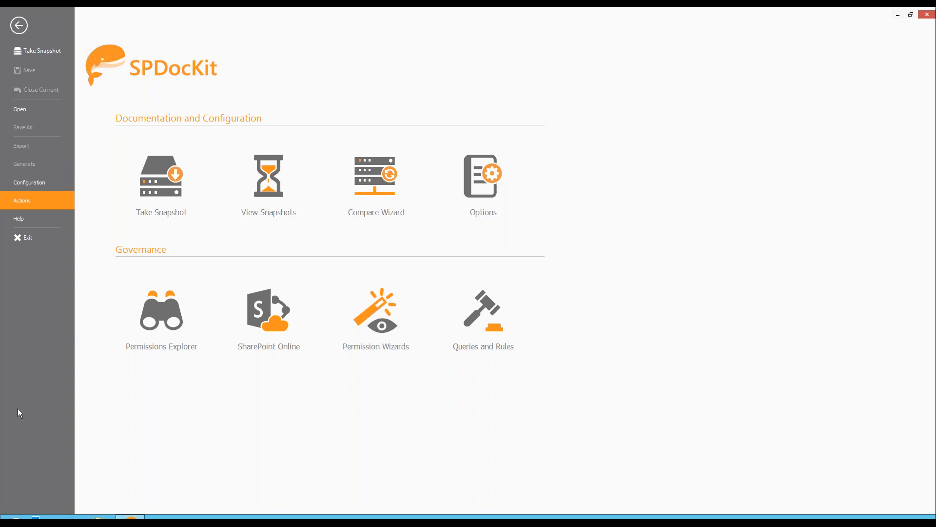
Open Permissions Explorer, dismiss the verbose logging notice, and expand SharePoint Internet - 82 through /sites/pmd to the PMD Inc. subsites
{"action": "left_click", "coordinate": [165, 324]}
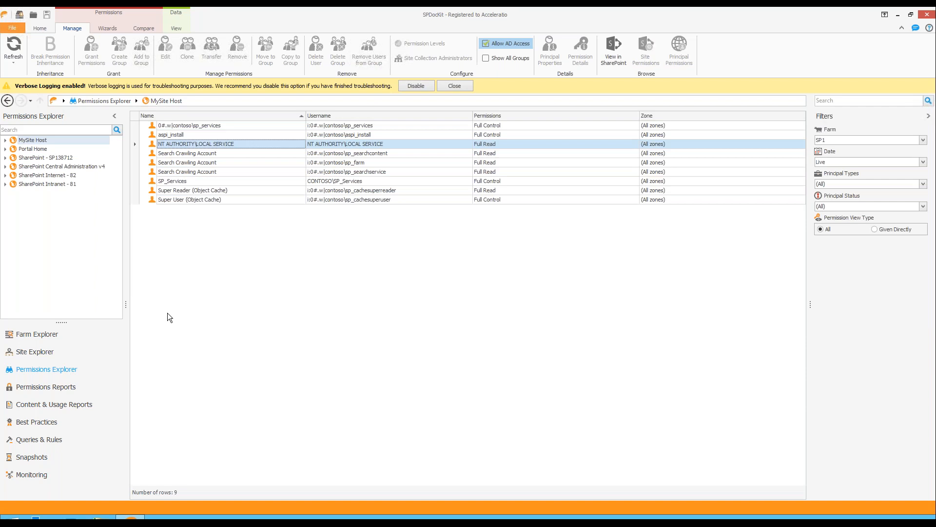
{"action": "left_click", "coordinate": [459, 86]}
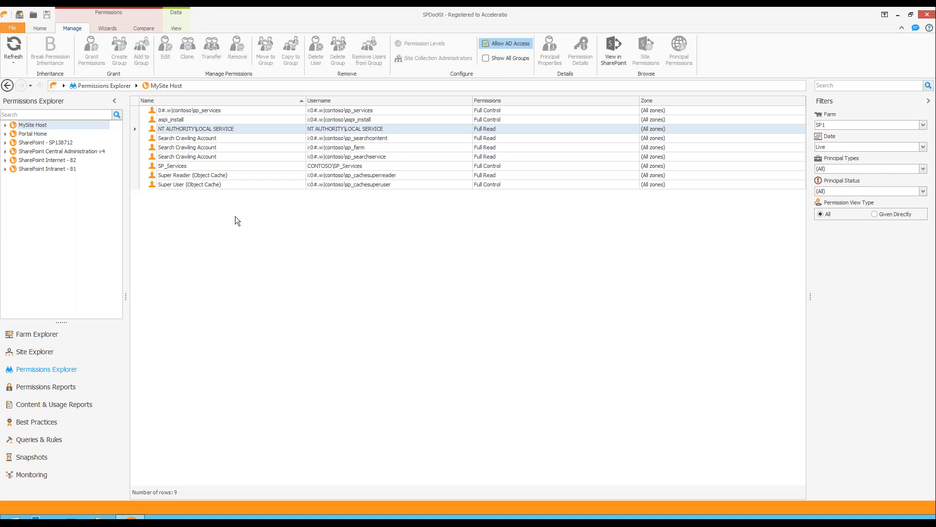
{"action": "left_click", "coordinate": [5, 160]}
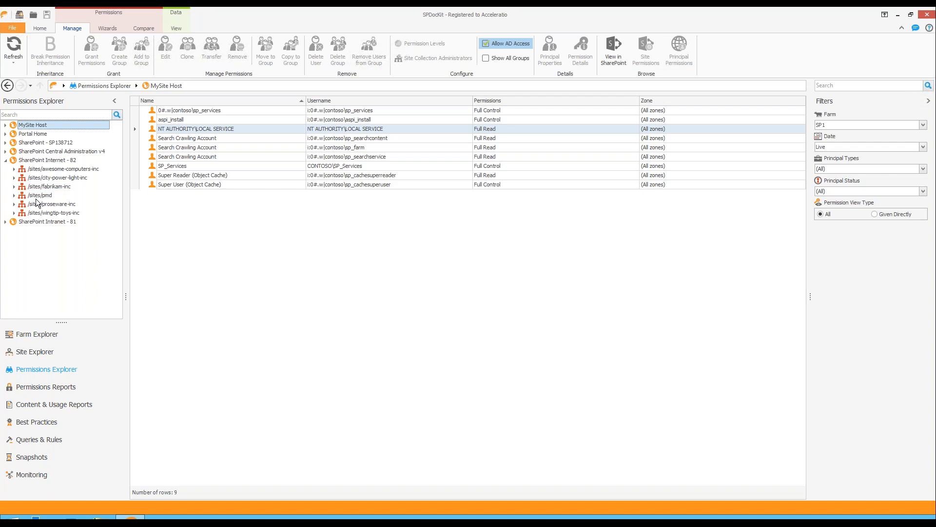
{"action": "left_click", "coordinate": [14, 195]}
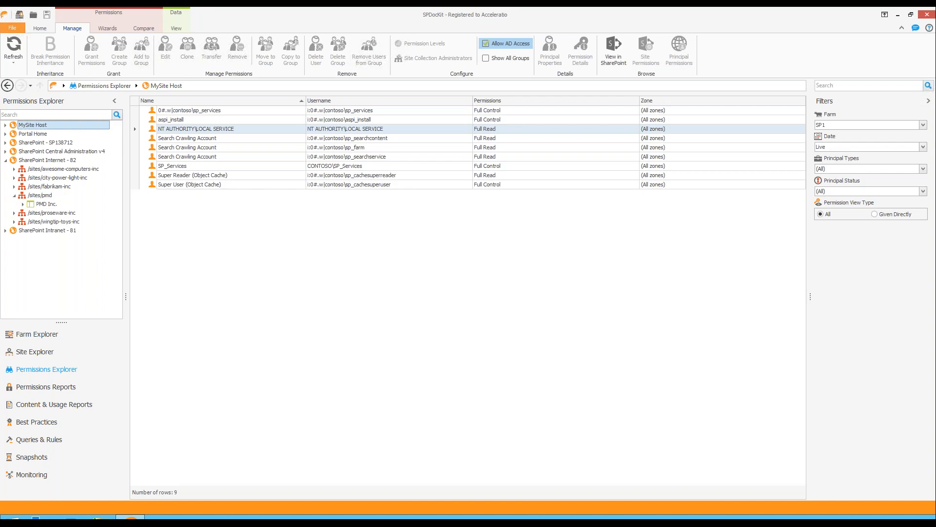
{"action": "left_click", "coordinate": [23, 204]}
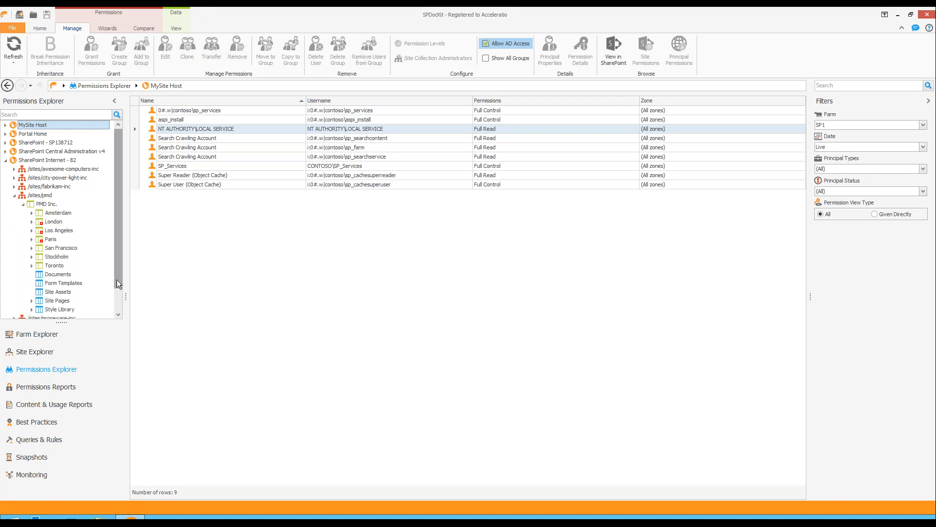
{"action": "left_click_drag", "start_coordinate": [116, 279], "coordinate": [119, 294]}
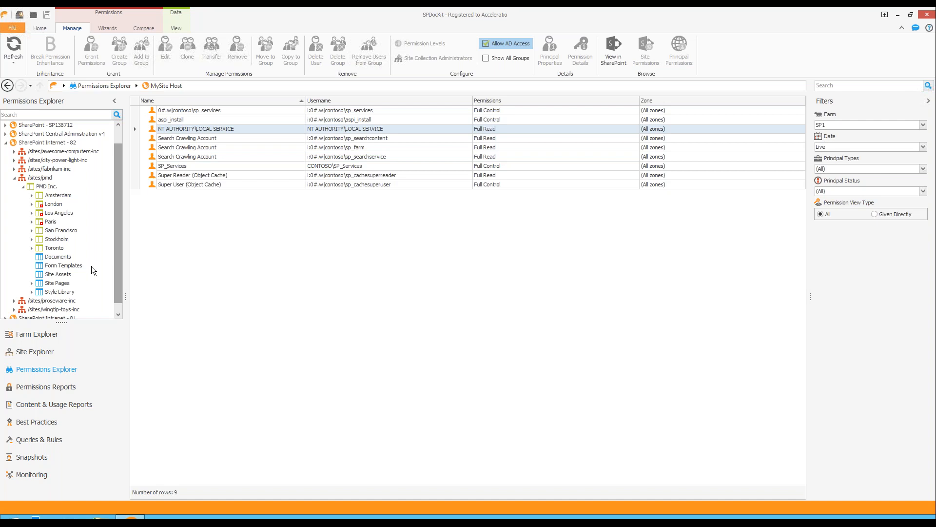
Check the permissions on the Amsterdam subsite, and go back to its parent site PMD Inc
{"action": "left_click", "coordinate": [51, 196]}
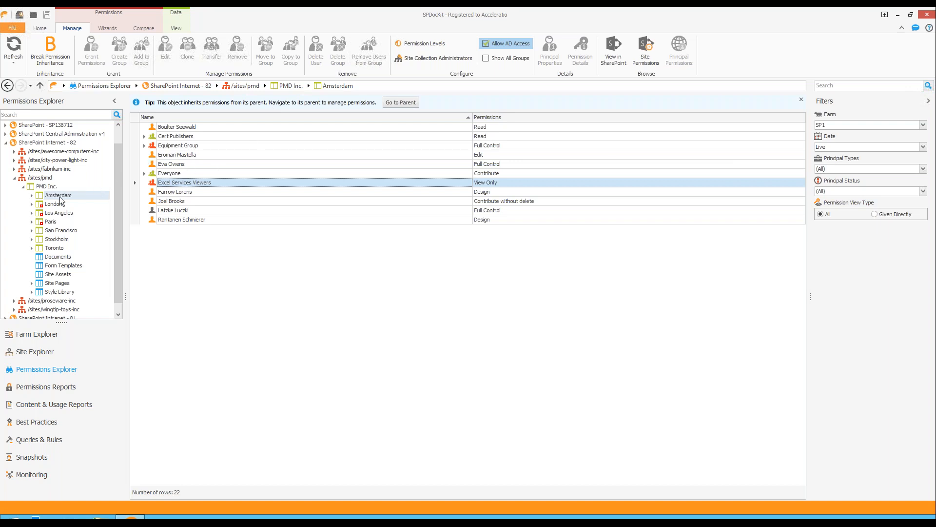
{"action": "left_click", "coordinate": [47, 188]}
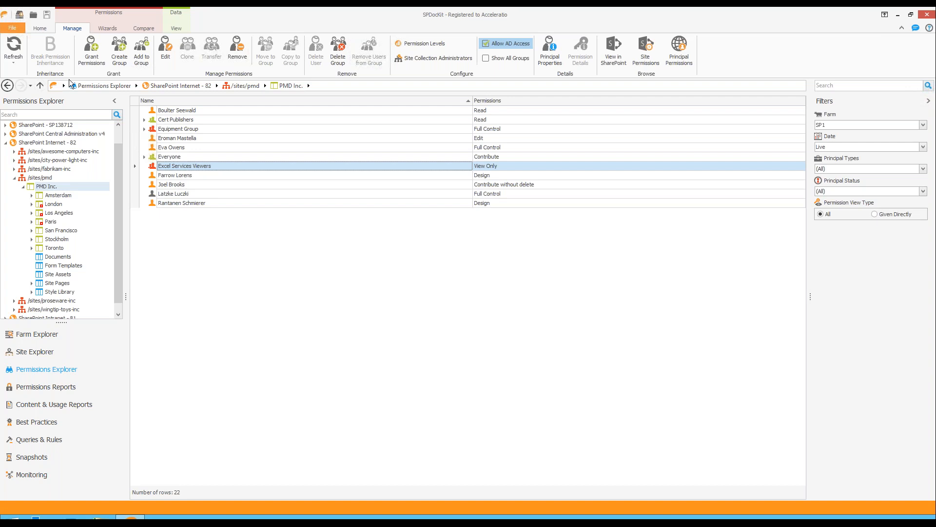
Grant permissions on PMD Inc. by adding the Sales and Marketing principal to the SharePoint group Equipment Group
{"action": "left_click", "coordinate": [98, 63]}
{"action": "left_click", "coordinate": [373, 186]}
{"action": "type", "text": "s"}
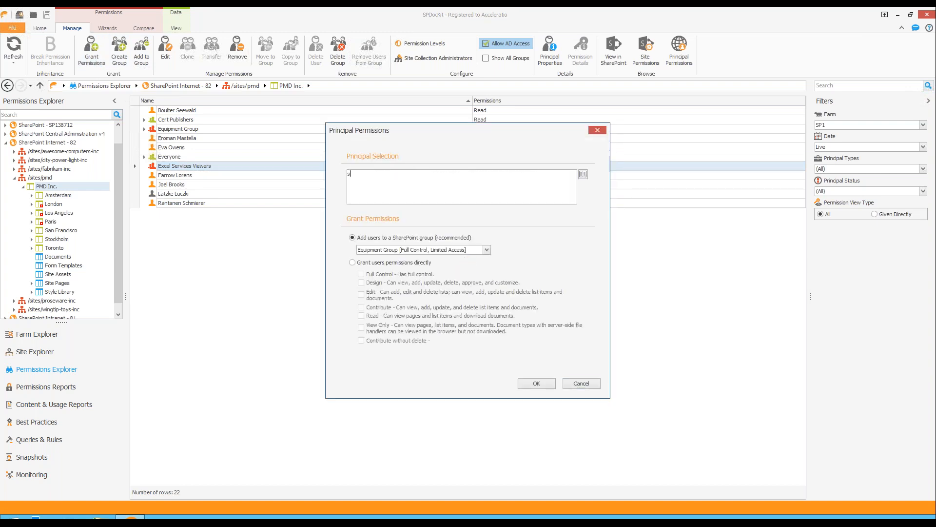
{"action": "type", "text": "ales and "}
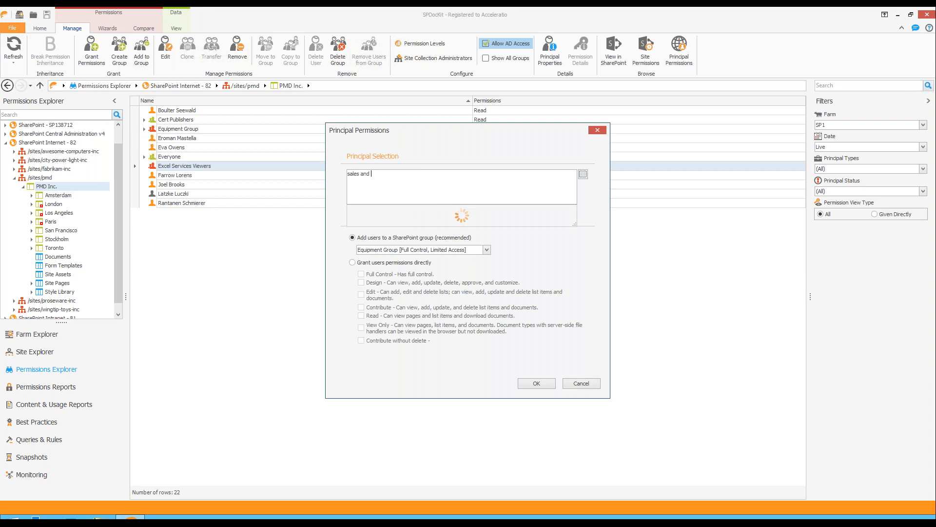
{"action": "type", "text": "m"}
{"action": "type", "text": "arketing"}
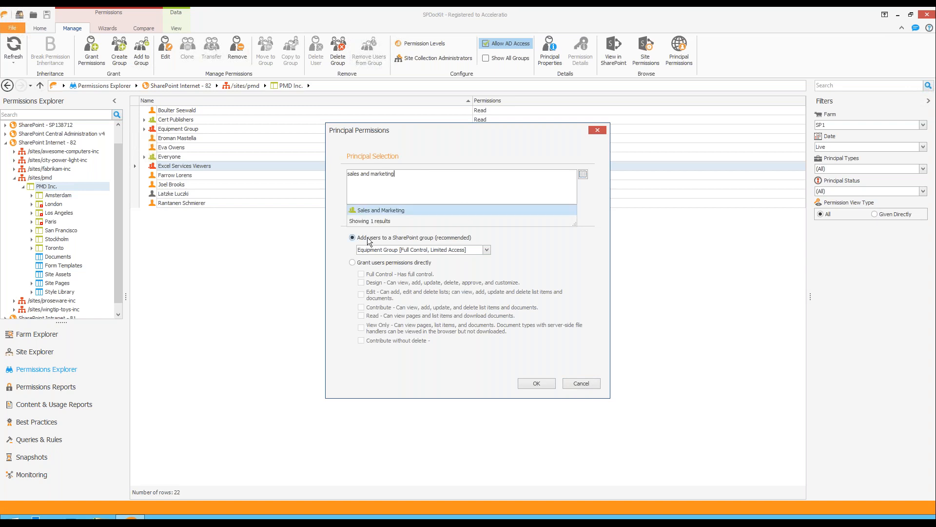
{"action": "left_click", "coordinate": [378, 209]}
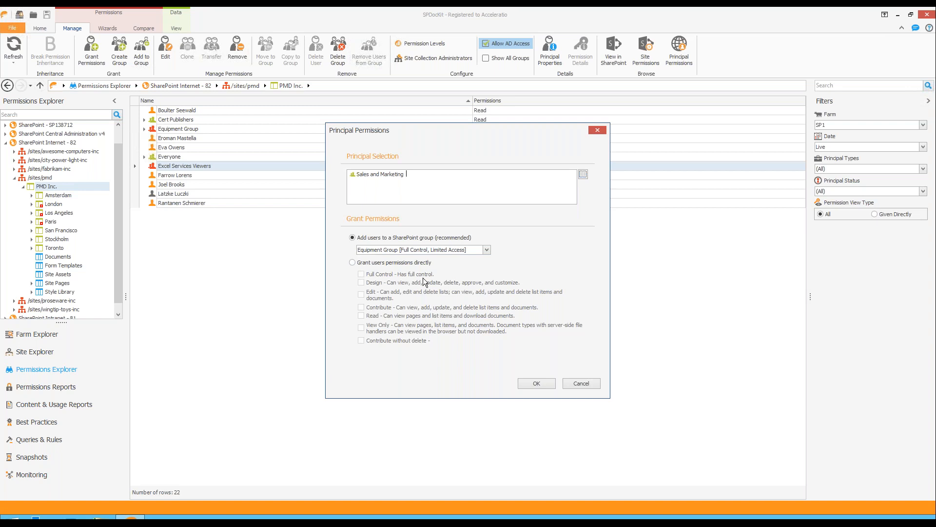
{"action": "left_click", "coordinate": [535, 383]}
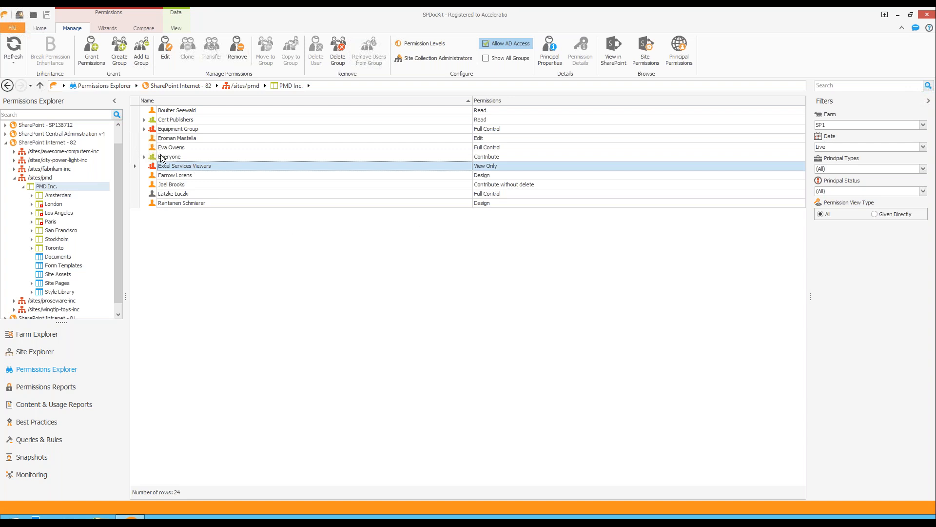
Examine the nested members of Equipment Group, including Sales and Marketing Team and Statistical Accounts, and collapse the team again
{"action": "left_click", "coordinate": [144, 129]}
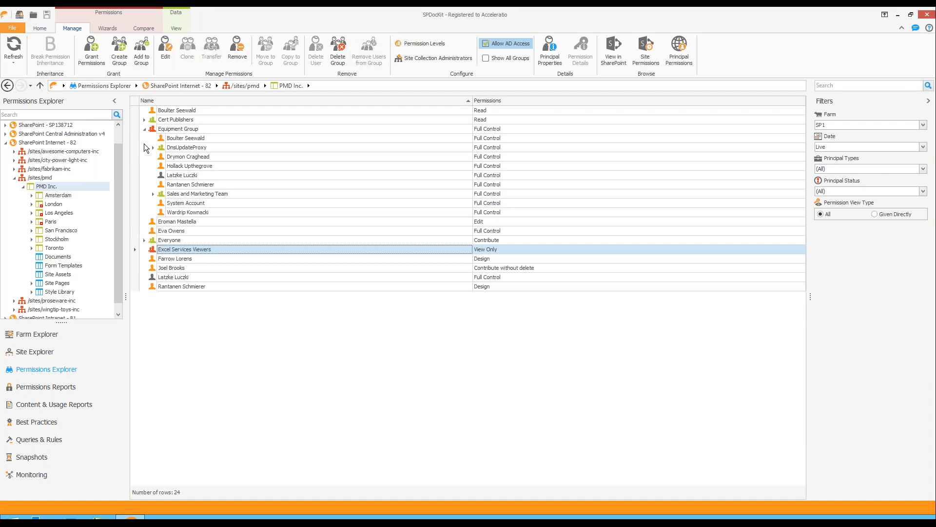
{"action": "left_click", "coordinate": [174, 197]}
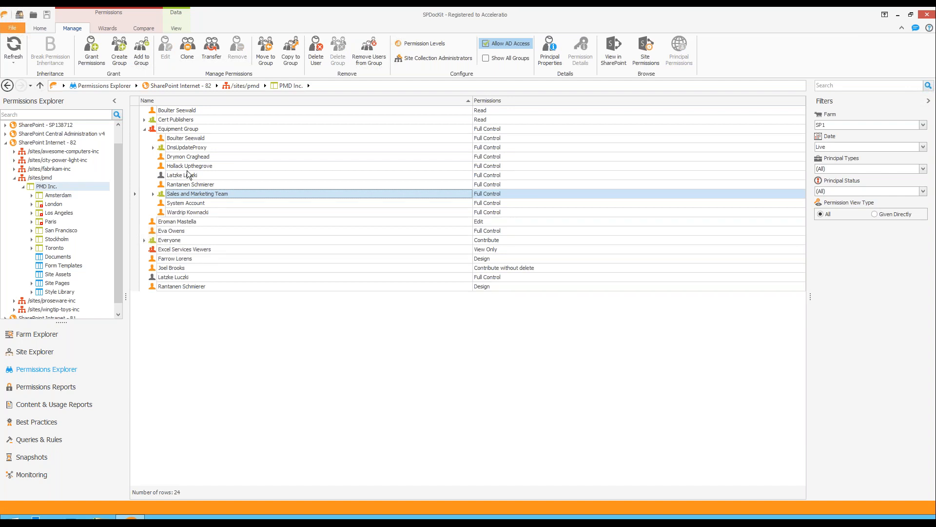
{"action": "left_click", "coordinate": [154, 193]}
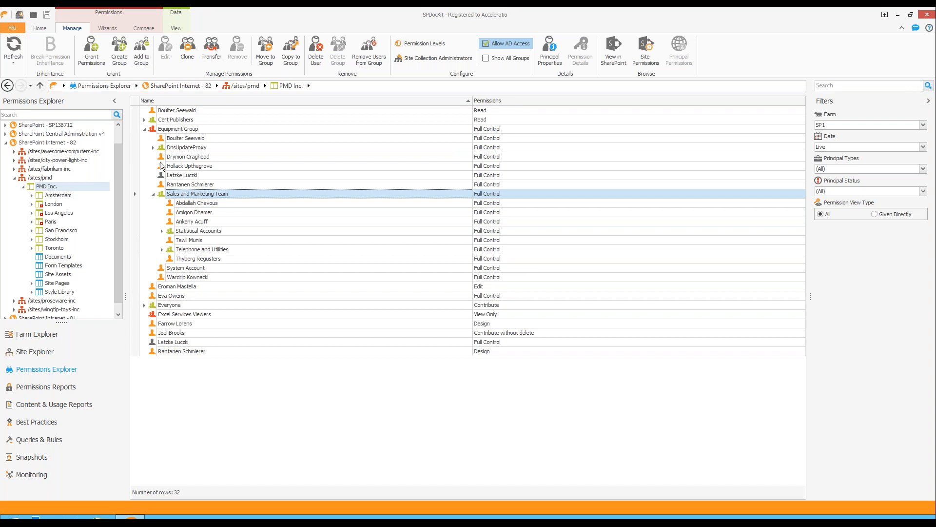
{"action": "left_click", "coordinate": [162, 230]}
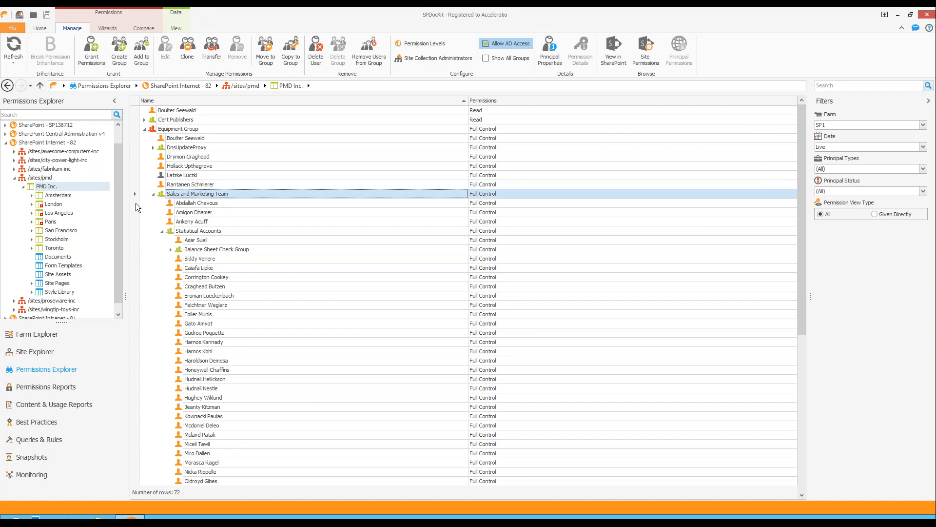
{"action": "mouse_move", "coordinate": [161, 195]}
{"action": "left_click", "coordinate": [154, 194]}
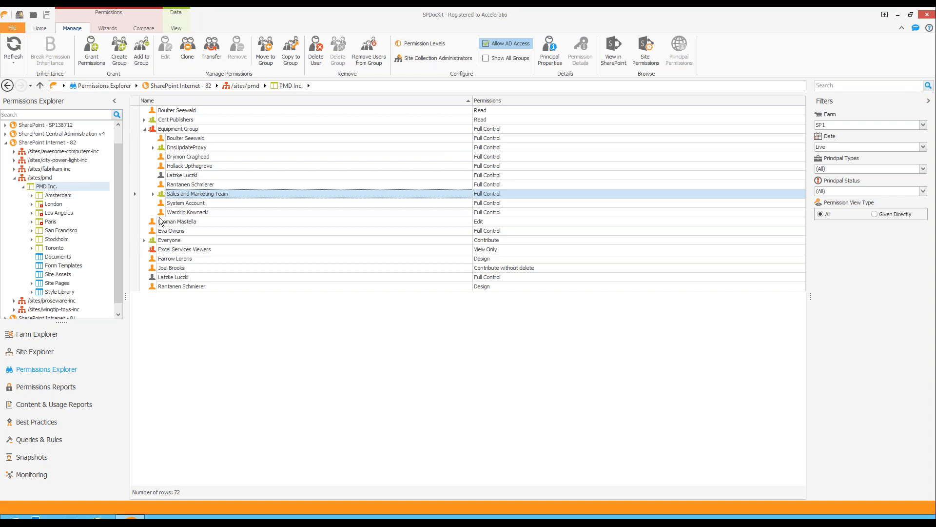
Review the general properties and group memberships of the user listed directly above Everyone
{"action": "left_click", "coordinate": [174, 230]}
{"action": "right_click", "coordinate": [174, 229]}
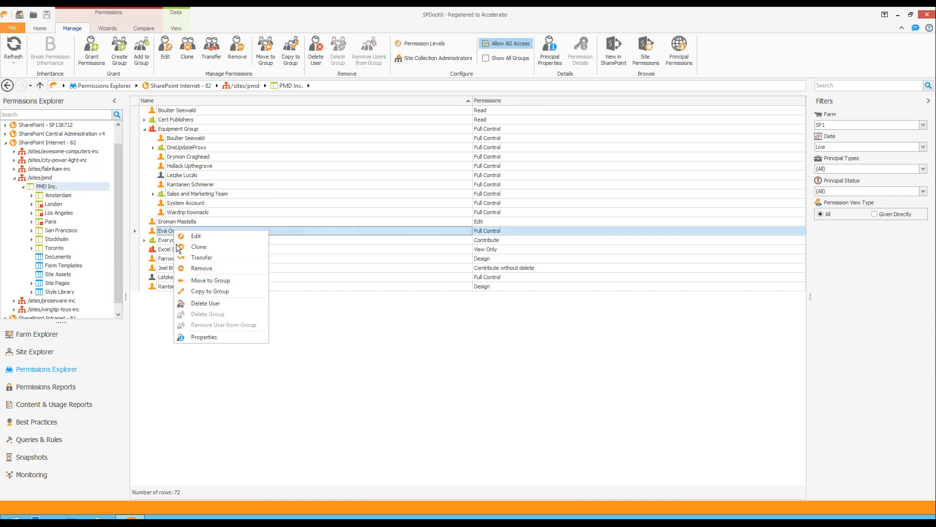
{"action": "left_click", "coordinate": [199, 337]}
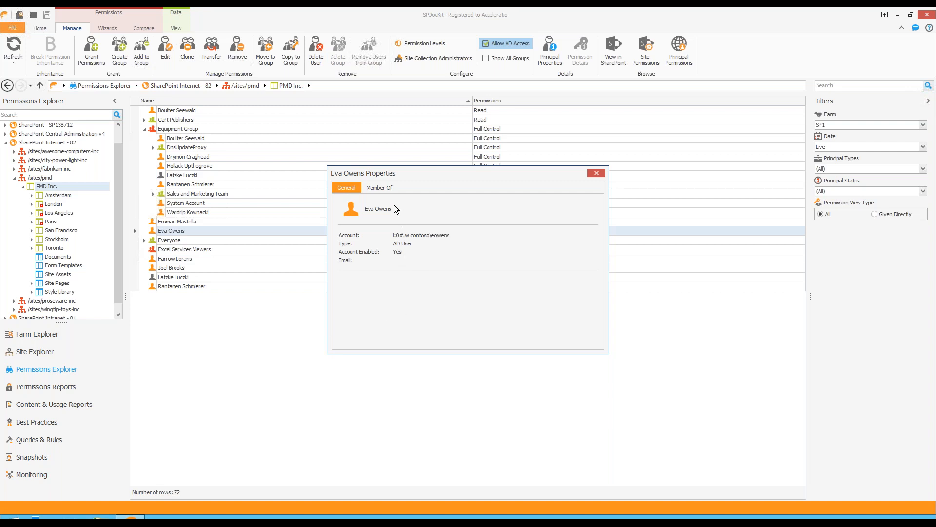
{"action": "left_click", "coordinate": [382, 187]}
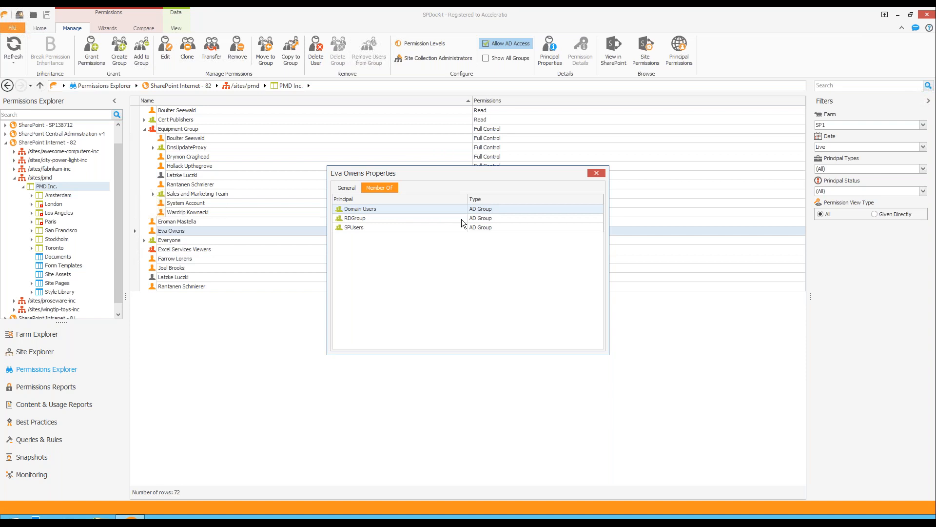
{"action": "left_click", "coordinate": [594, 173]}
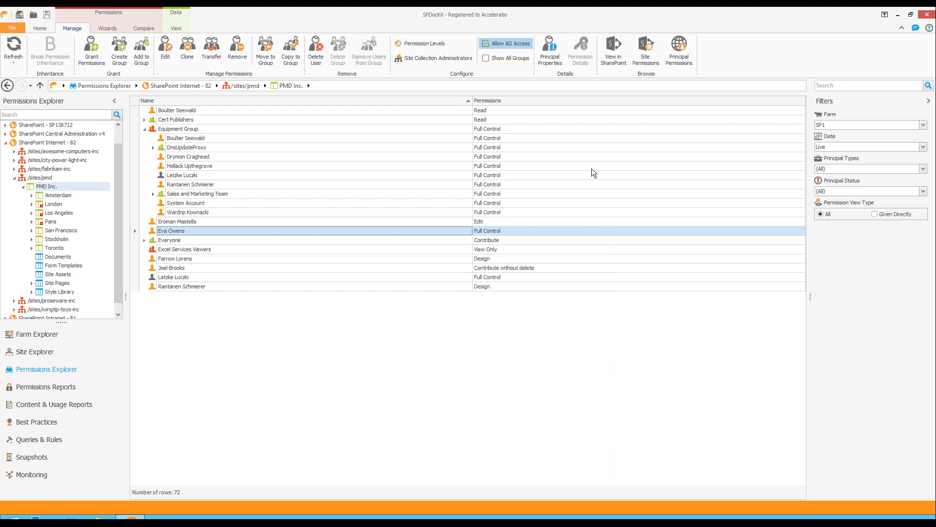
View the general properties and members of the Equipment Group SharePoint group, and close its properties
{"action": "right_click", "coordinate": [197, 131]}
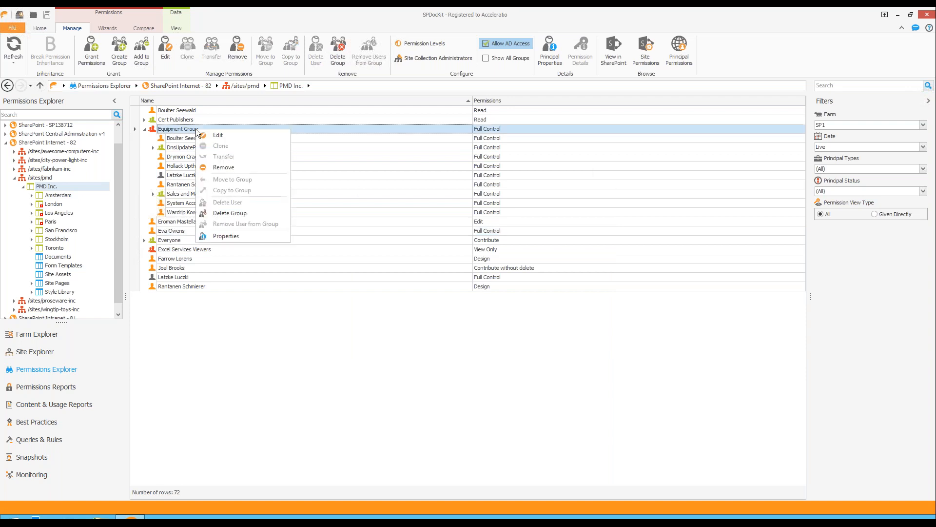
{"action": "left_click", "coordinate": [234, 236]}
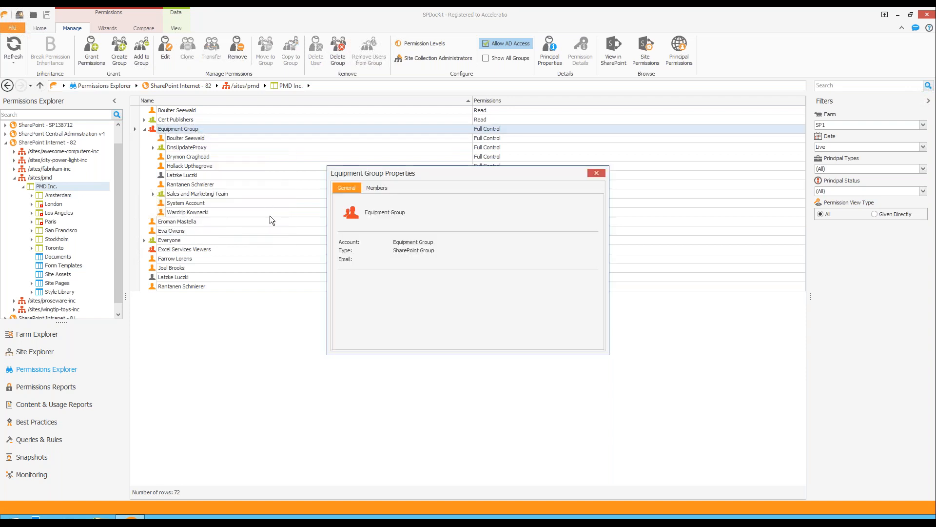
{"action": "left_click", "coordinate": [378, 190]}
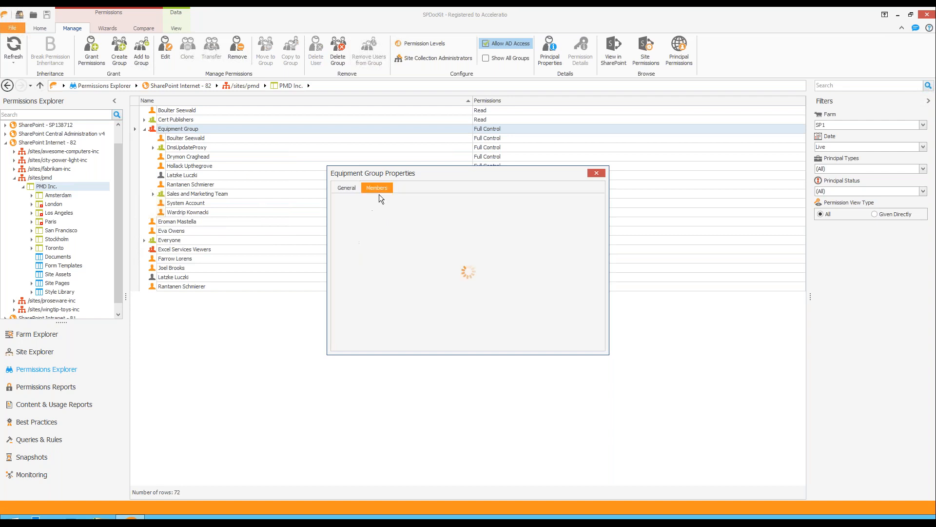
{"action": "left_click", "coordinate": [598, 173]}
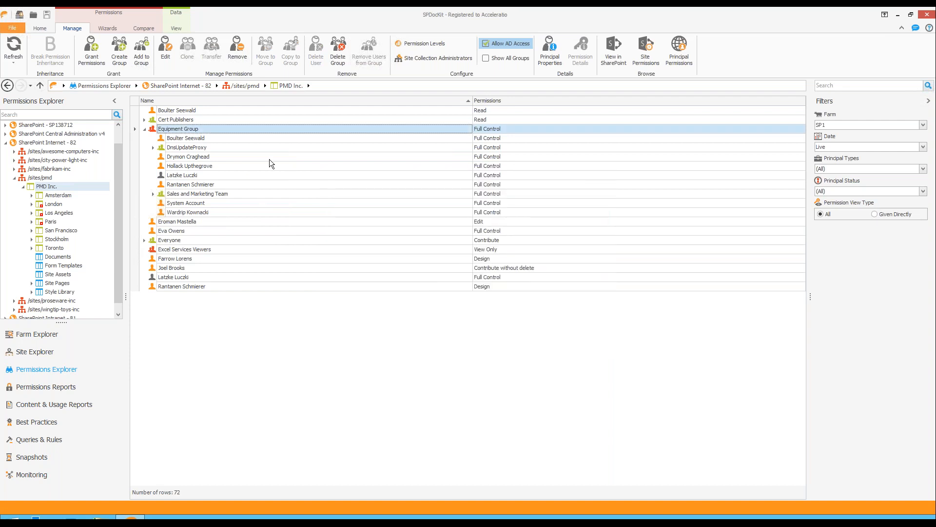
Review the Sales and Marketing Team group's properties, its members and the groups it belongs to
{"action": "right_click", "coordinate": [185, 194]}
{"action": "left_click", "coordinate": [223, 301]}
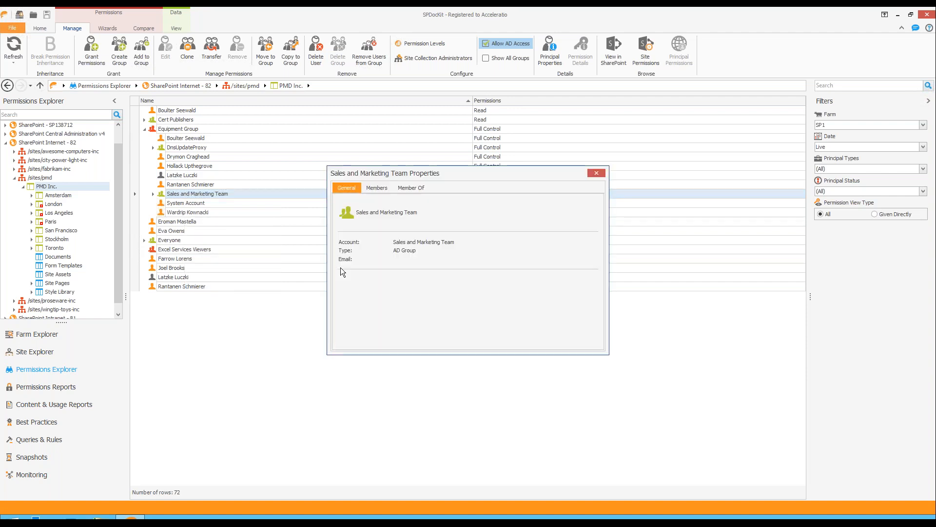
{"action": "left_click", "coordinate": [378, 189]}
{"action": "left_click", "coordinate": [416, 190]}
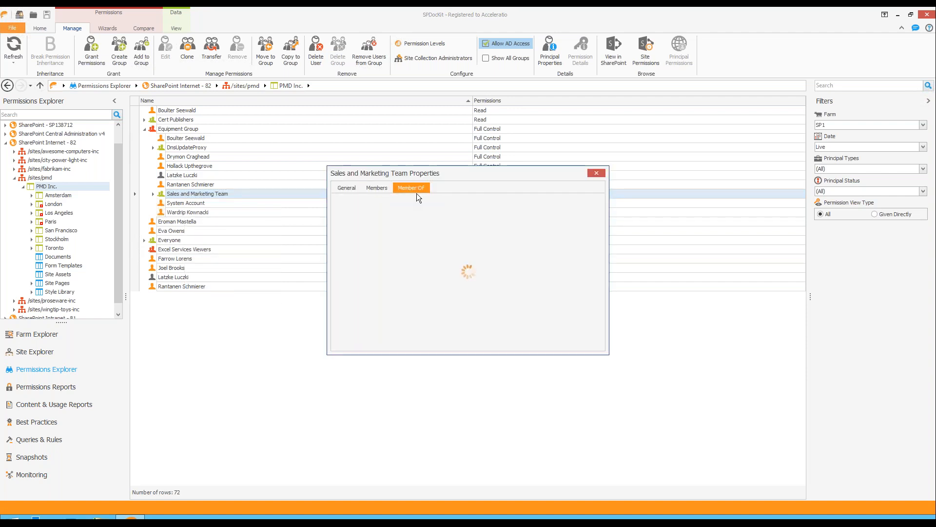
{"action": "left_click", "coordinate": [383, 188]}
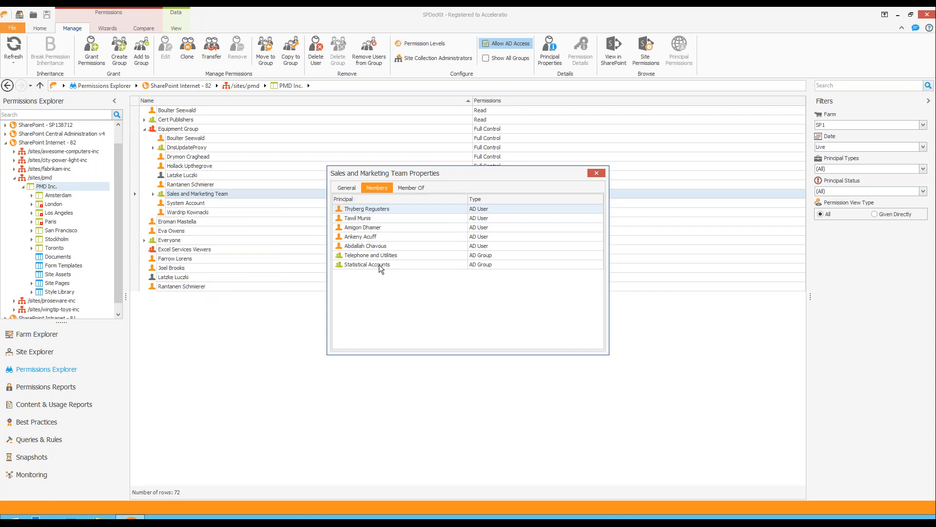
{"action": "left_click", "coordinate": [416, 187]}
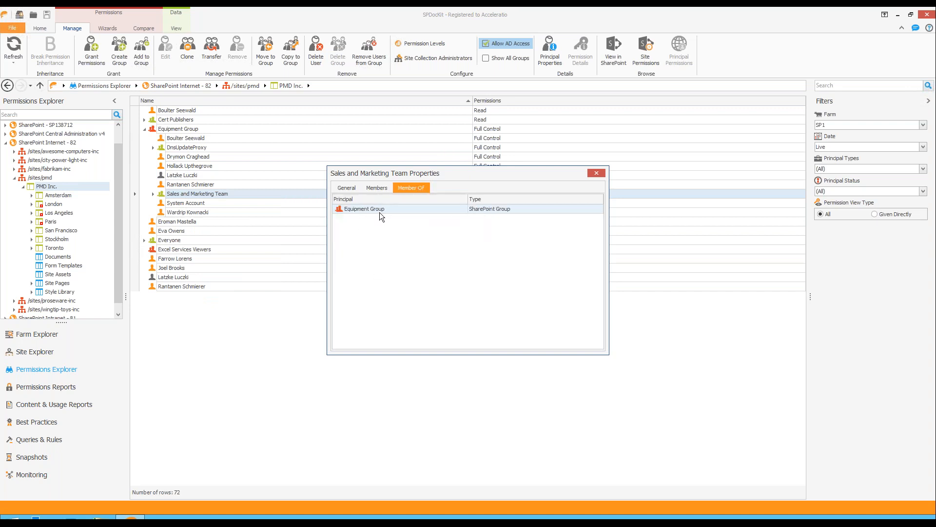
{"action": "left_click", "coordinate": [361, 210]}
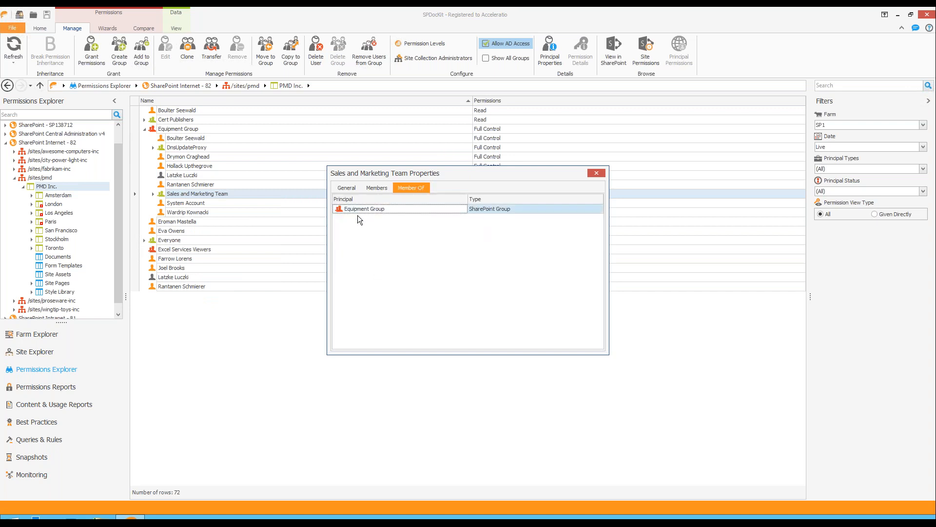
{"action": "left_click", "coordinate": [596, 172]}
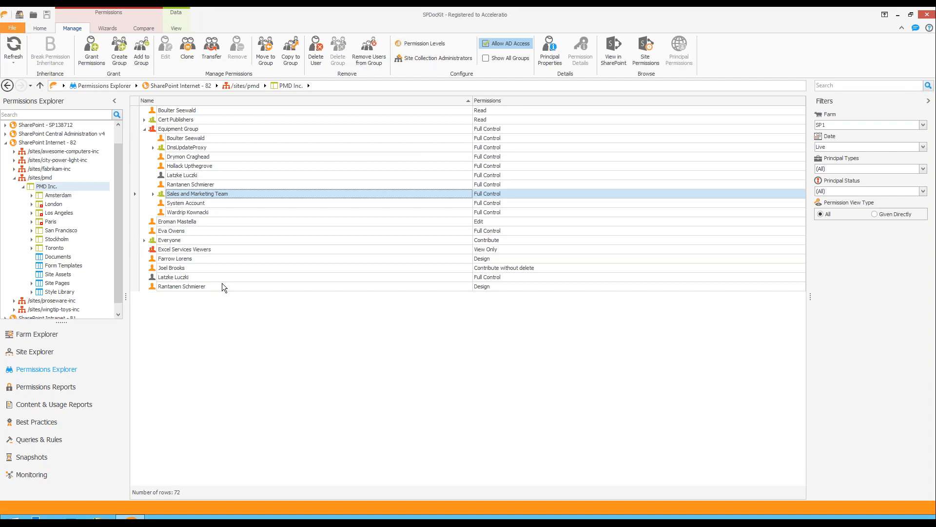
Remove all PMD Inc. permissions for the user listed directly above Everyone
{"action": "left_click", "coordinate": [241, 278]}
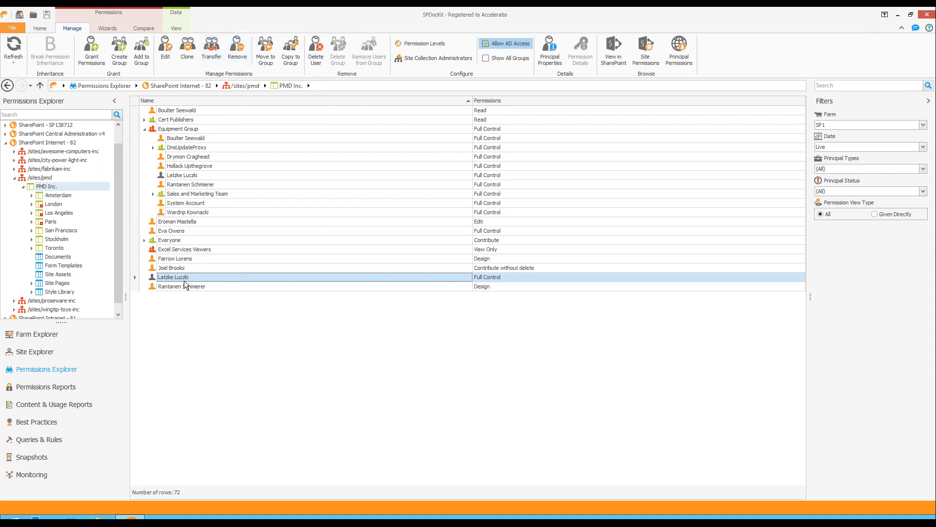
{"action": "left_click", "coordinate": [178, 231]}
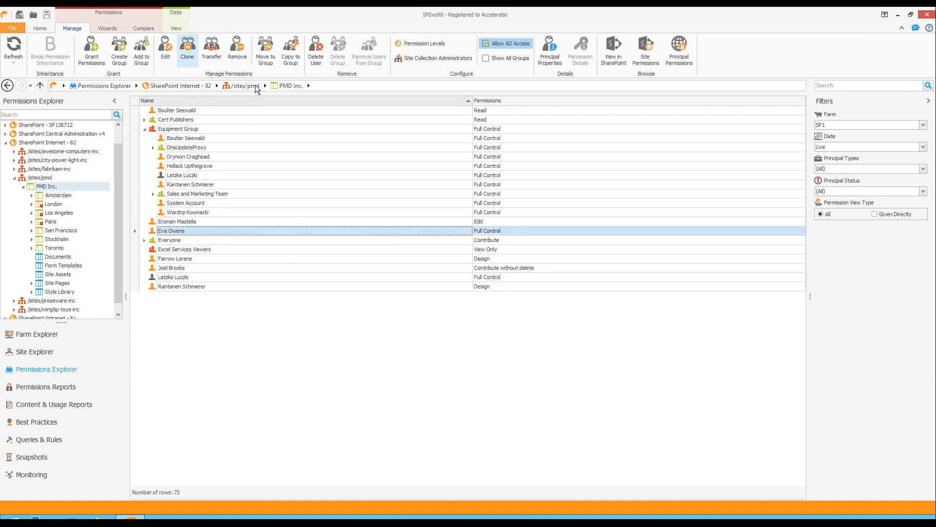
{"action": "left_click", "coordinate": [236, 52]}
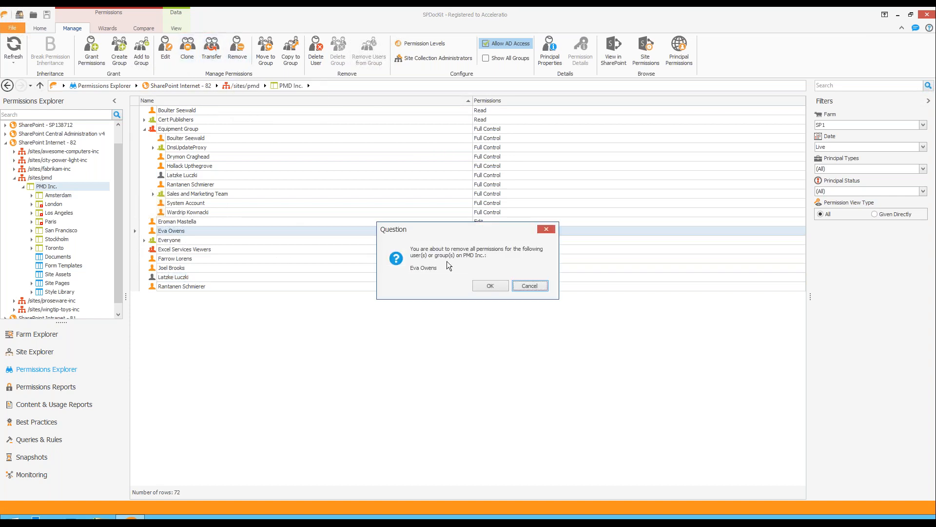
{"action": "left_click", "coordinate": [488, 286]}
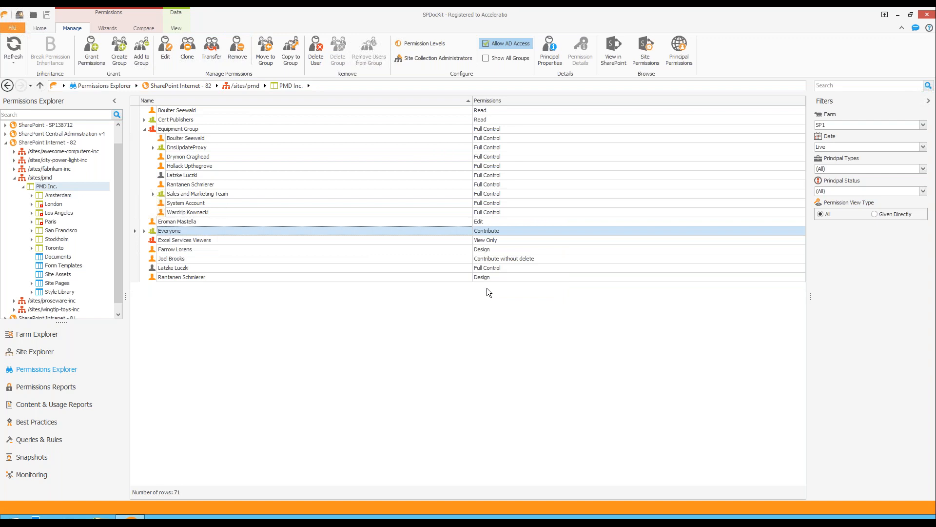
Check the primary and secondary administrators configured for the site collection, and leave the administrators wizard without changes
{"action": "left_click", "coordinate": [443, 58]}
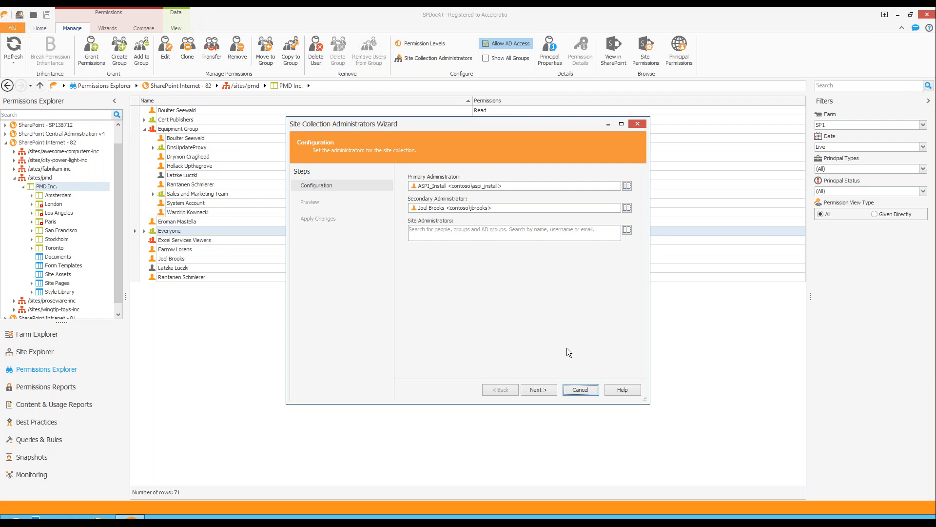
{"action": "left_click", "coordinate": [578, 390]}
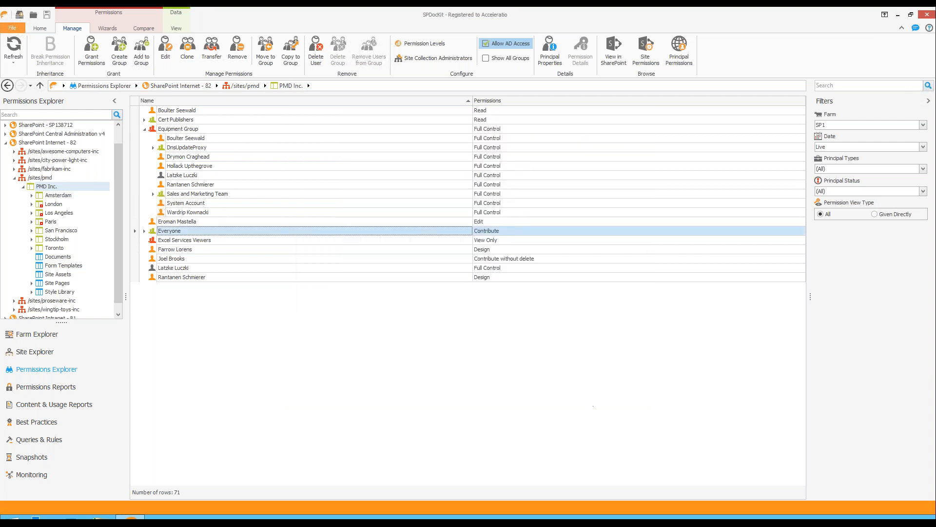
{"action": "key", "text": "super+c"}
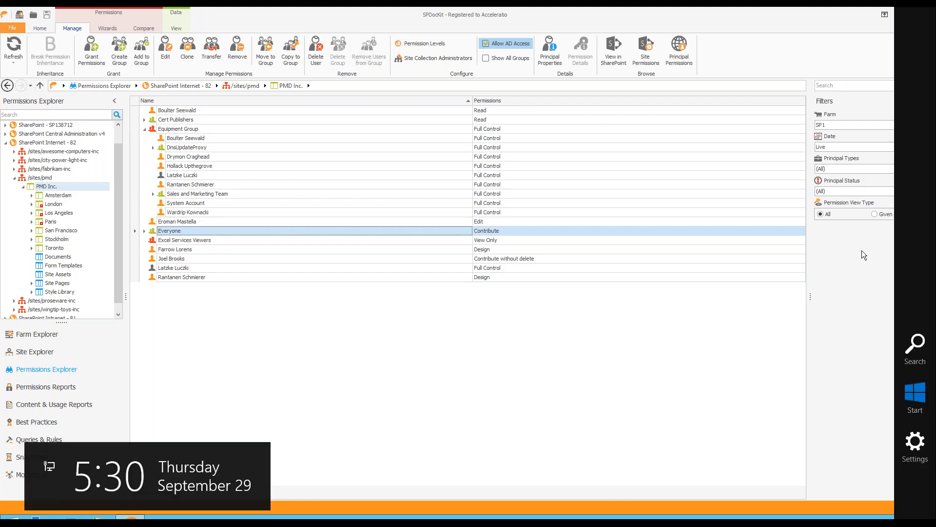
{"action": "key", "text": "Escape"}
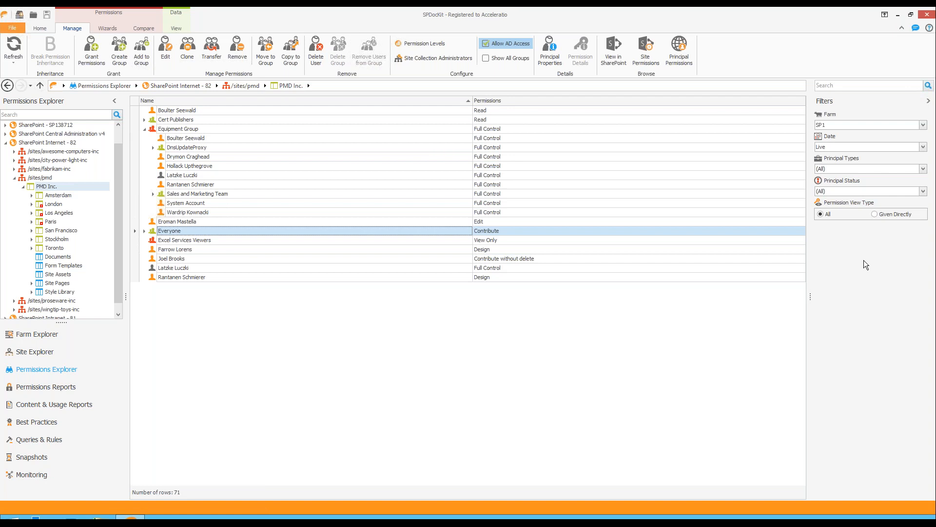
Filter the PMD Inc. permissions list to principals of type User and review the listed accounts
{"action": "left_click", "coordinate": [923, 169]}
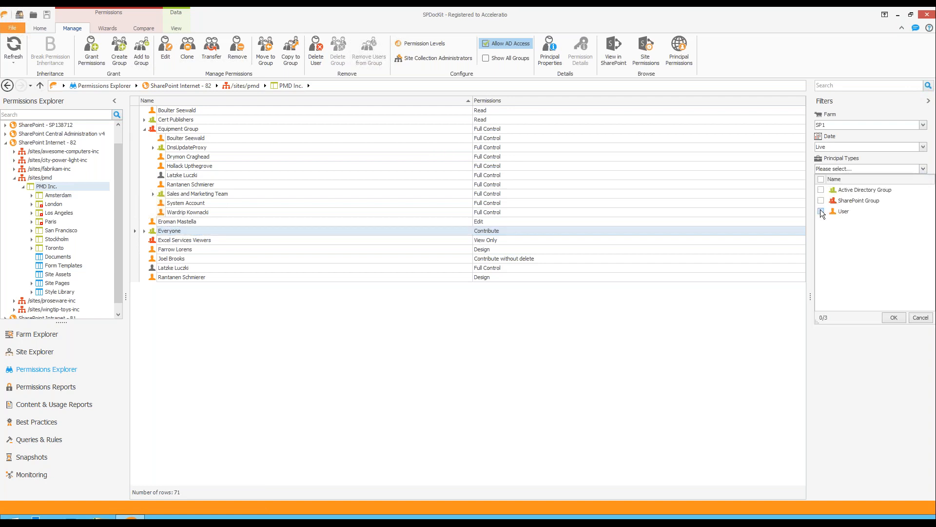
{"action": "left_click", "coordinate": [821, 211]}
{"action": "left_click", "coordinate": [896, 318]}
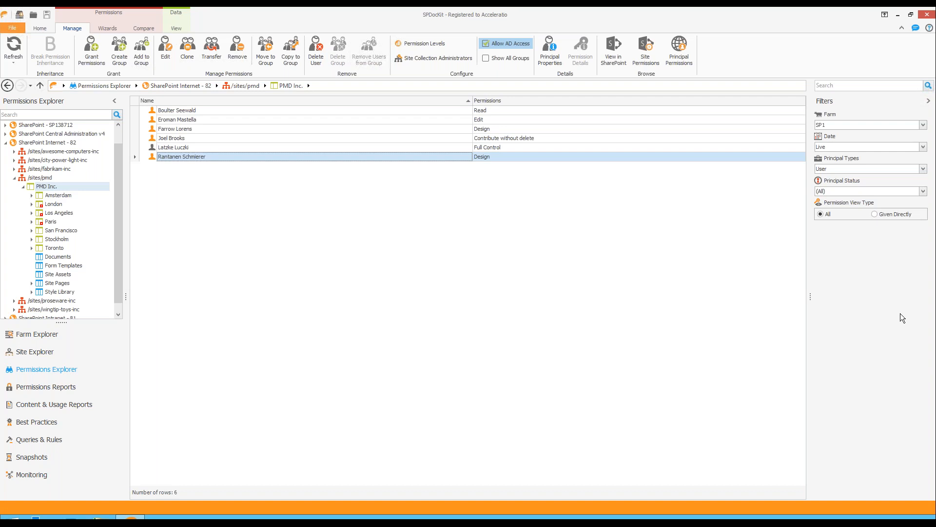
{"action": "left_click", "coordinate": [243, 144]}
{"action": "key", "text": "ctrl+a"}
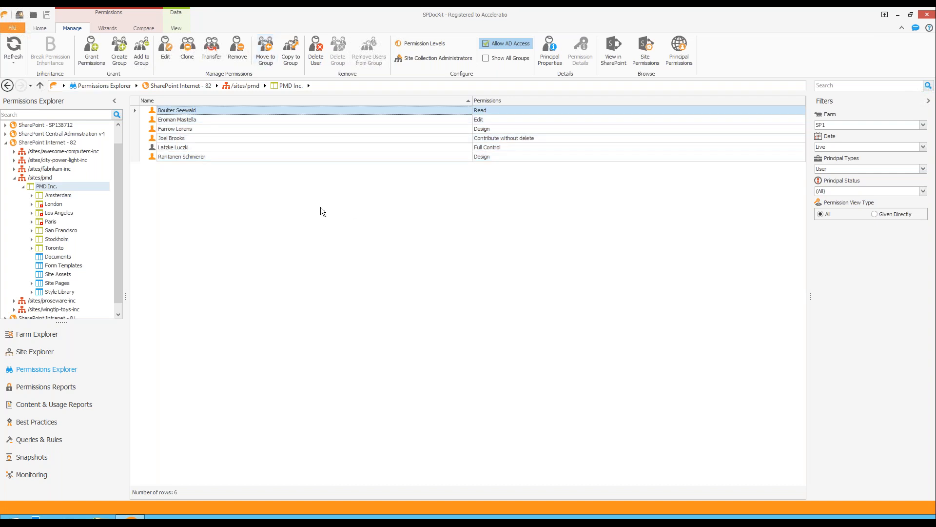
Show all principal types for the San Francisco subsite and break its permission inheritance
{"action": "left_click", "coordinate": [68, 230]}
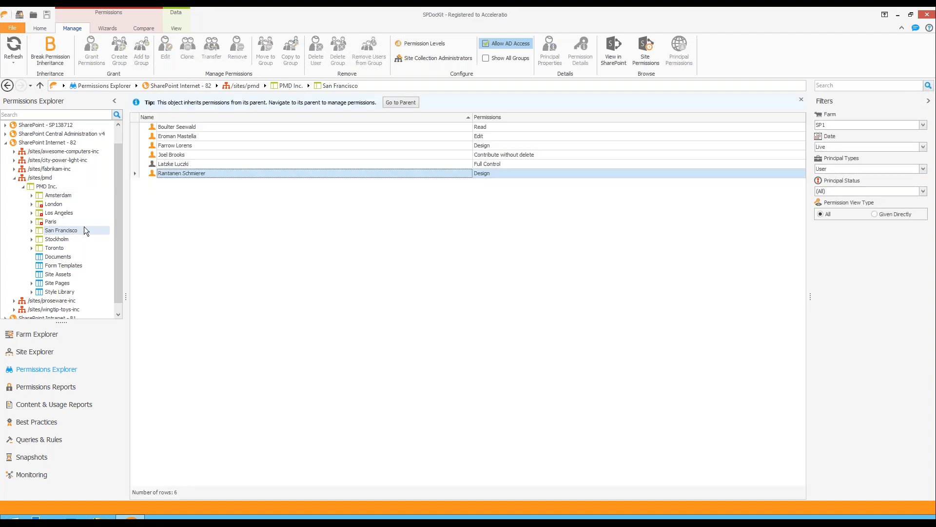
{"action": "left_click", "coordinate": [868, 167]}
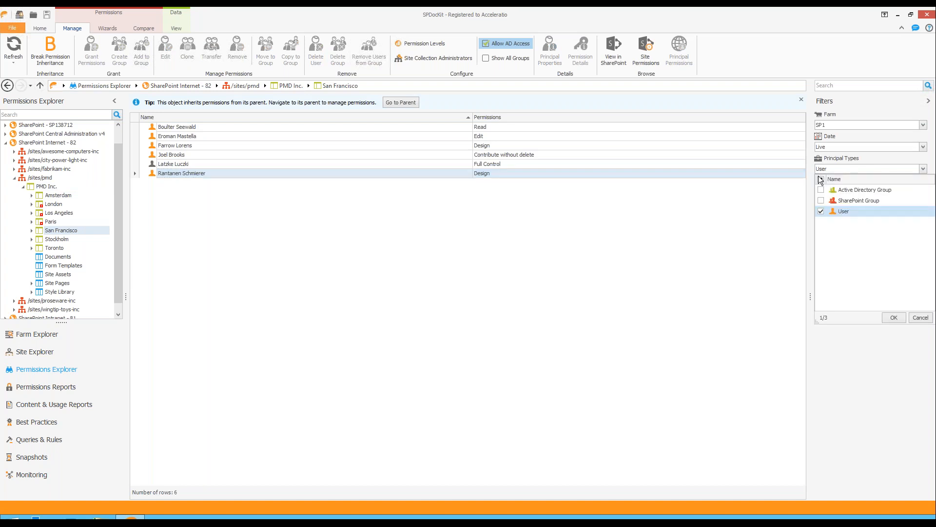
{"action": "left_click", "coordinate": [894, 318]}
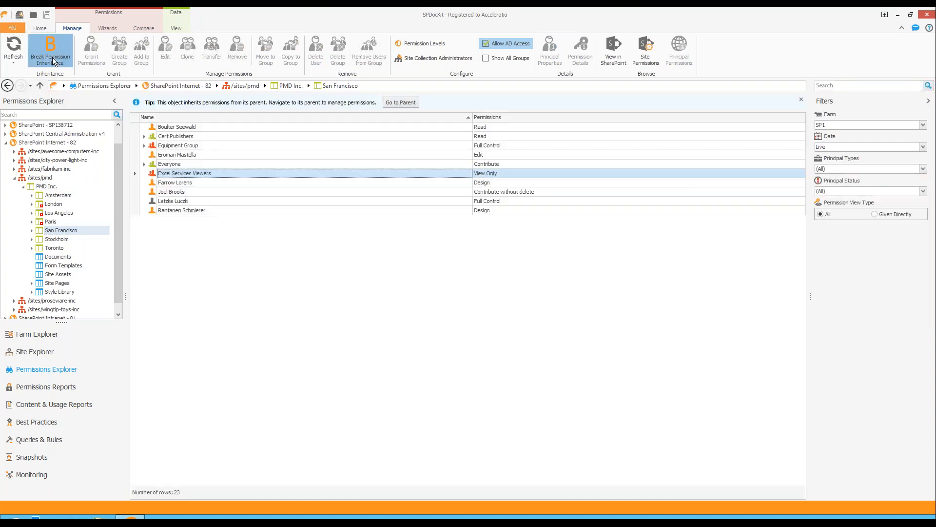
{"action": "left_click", "coordinate": [51, 57]}
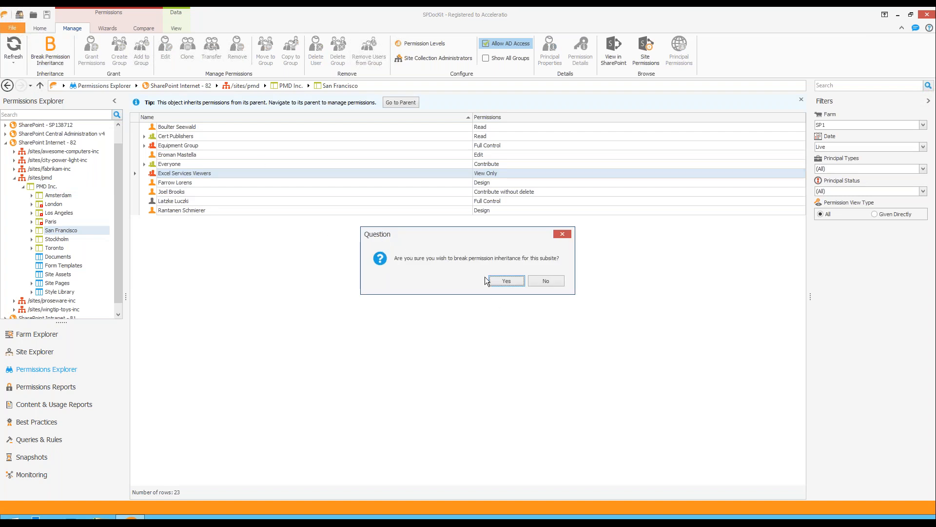
{"action": "left_click", "coordinate": [513, 282]}
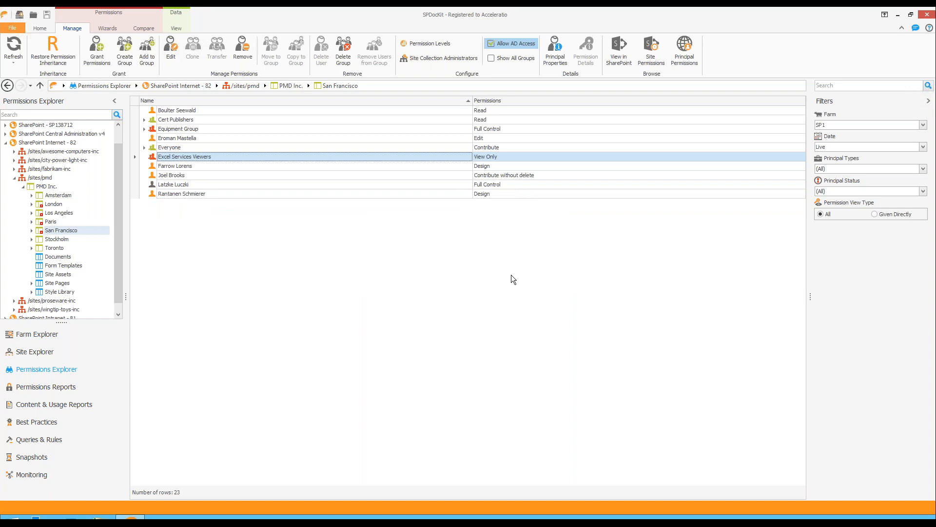
{"action": "key", "text": "ctrl+a"}
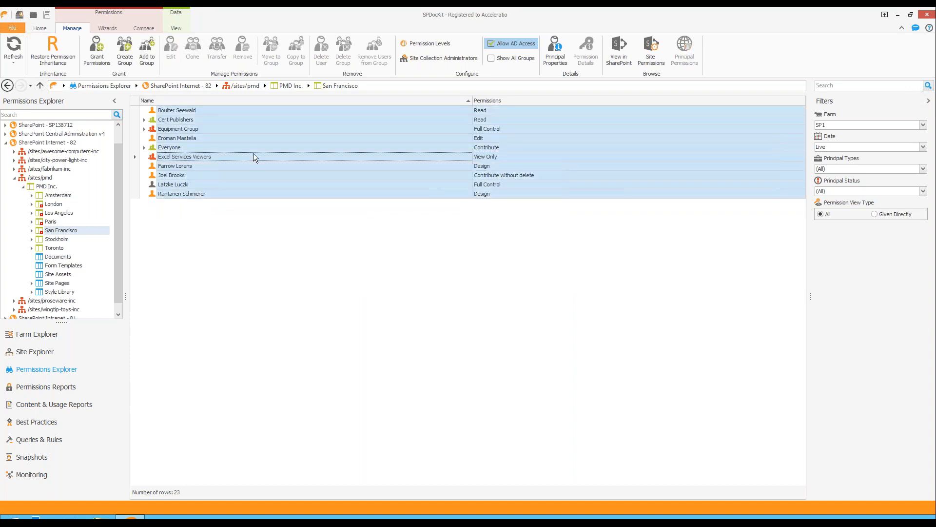
{"action": "left_click", "coordinate": [223, 139]}
{"action": "left_click", "coordinate": [223, 130]}
{"action": "left_click", "coordinate": [212, 128], "text": "ctrl"}
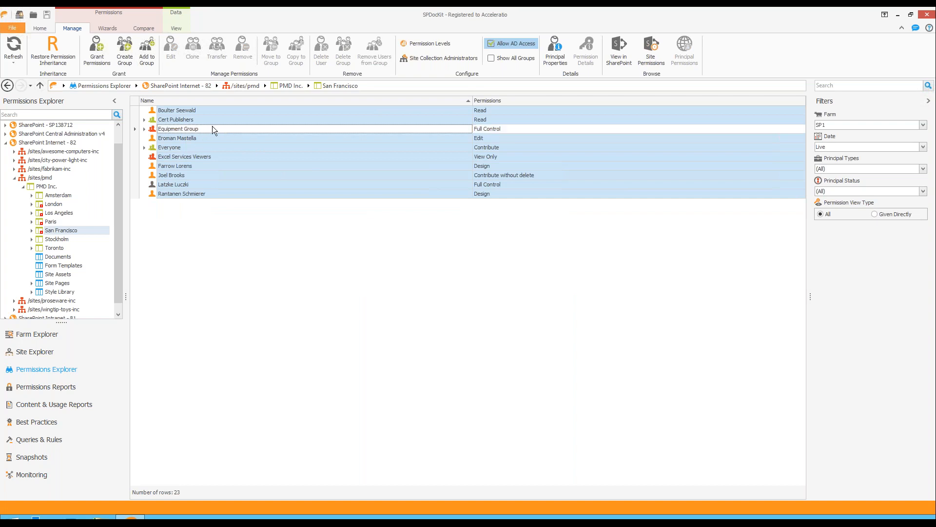
{"action": "left_click", "coordinate": [194, 156], "text": "ctrl"}
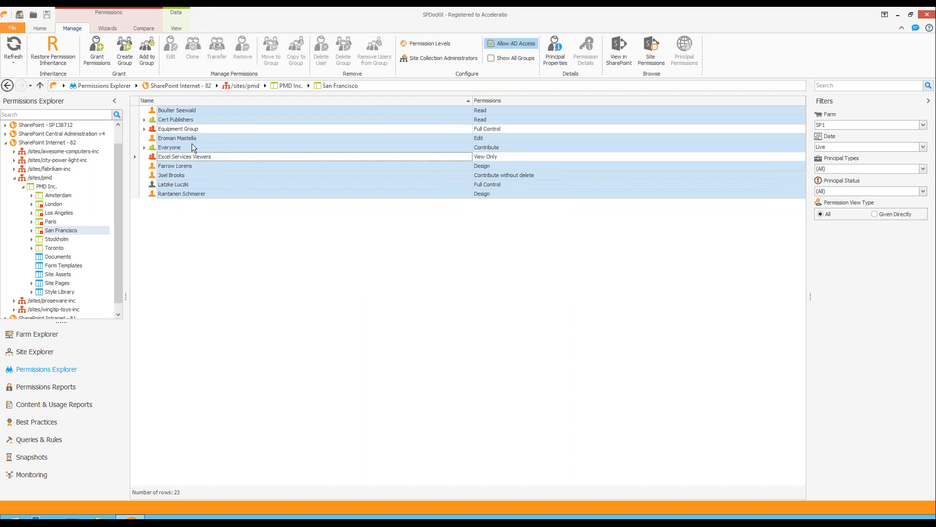
{"action": "left_click", "coordinate": [192, 146], "text": "ctrl"}
{"action": "left_click", "coordinate": [209, 121], "text": "ctrl"}
{"action": "left_click", "coordinate": [206, 177], "text": "ctrl"}
{"action": "left_click", "coordinate": [202, 187], "text": "ctrl"}
{"action": "left_click", "coordinate": [203, 129]}
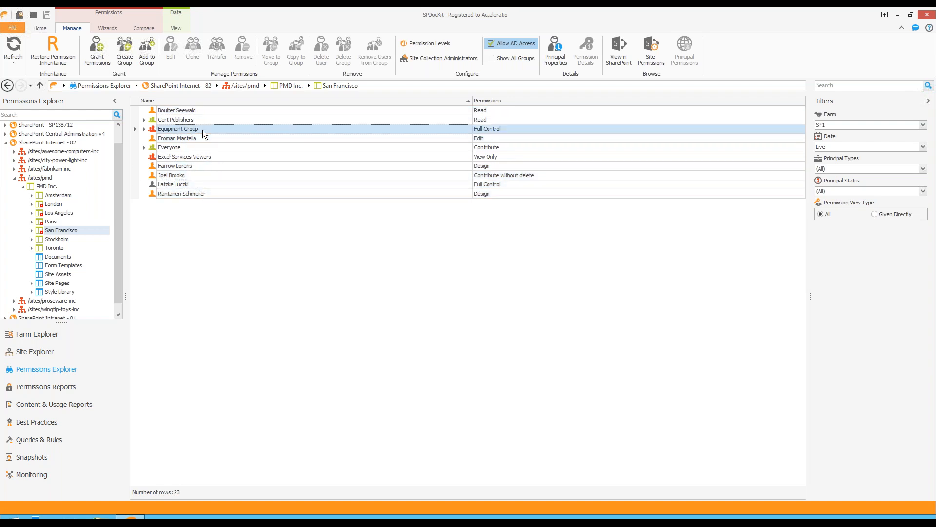
Remove all permissions on the San Francisco subsite for the first four individual users in the list
{"action": "left_click", "coordinate": [202, 112]}
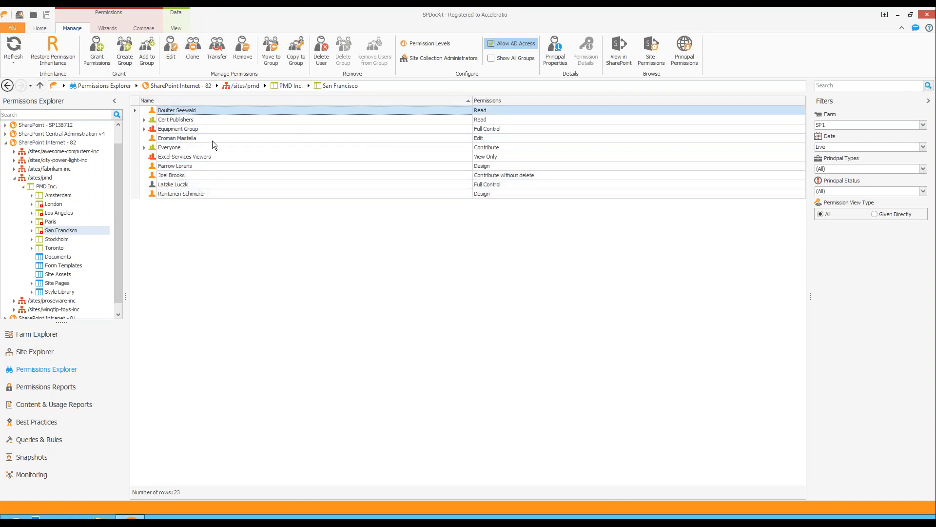
{"action": "left_click", "coordinate": [185, 137], "text": "ctrl"}
{"action": "left_click", "coordinate": [191, 168], "text": "ctrl"}
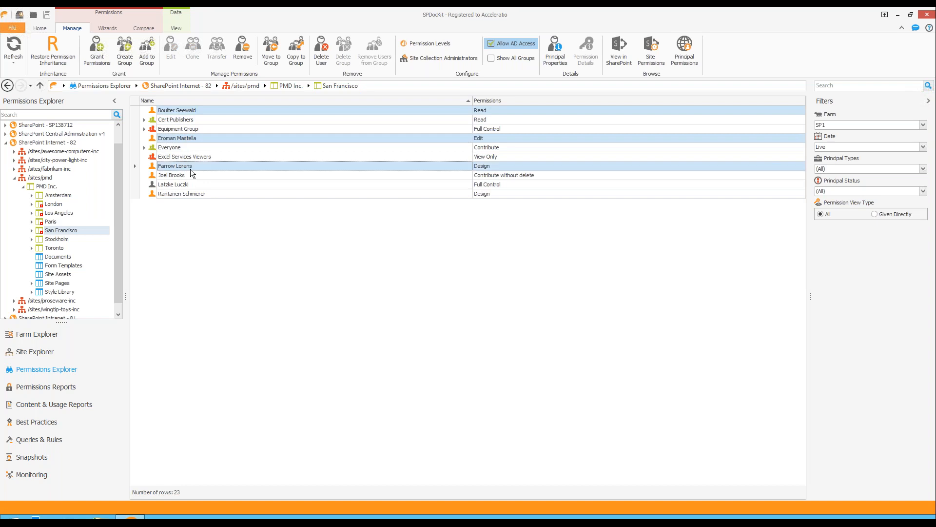
{"action": "left_click", "coordinate": [191, 176], "text": "ctrl"}
{"action": "left_click", "coordinate": [243, 48]}
{"action": "left_click", "coordinate": [493, 285]}
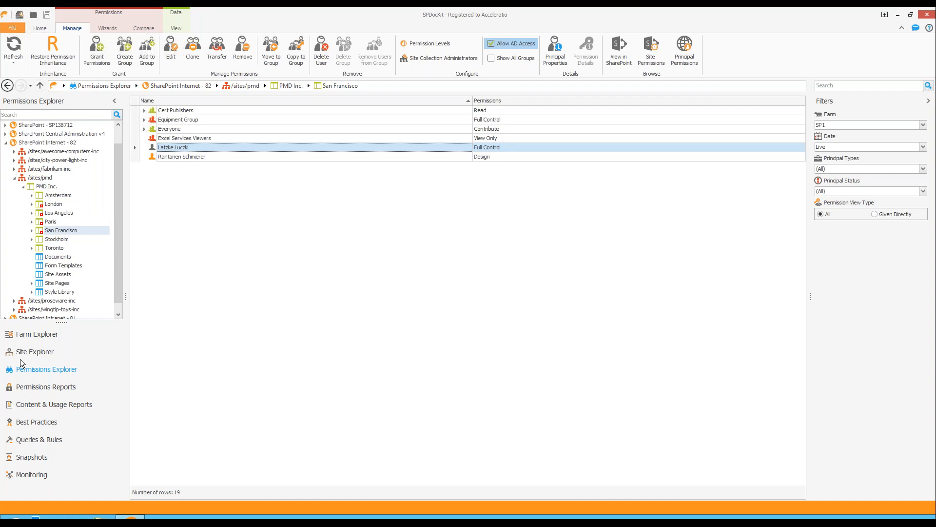
Review the permissions of the first document in the Croatia folder of the Brochures library, under San Francisco's HR subsite
{"action": "left_click", "coordinate": [31, 230]}
{"action": "left_click", "coordinate": [41, 239]}
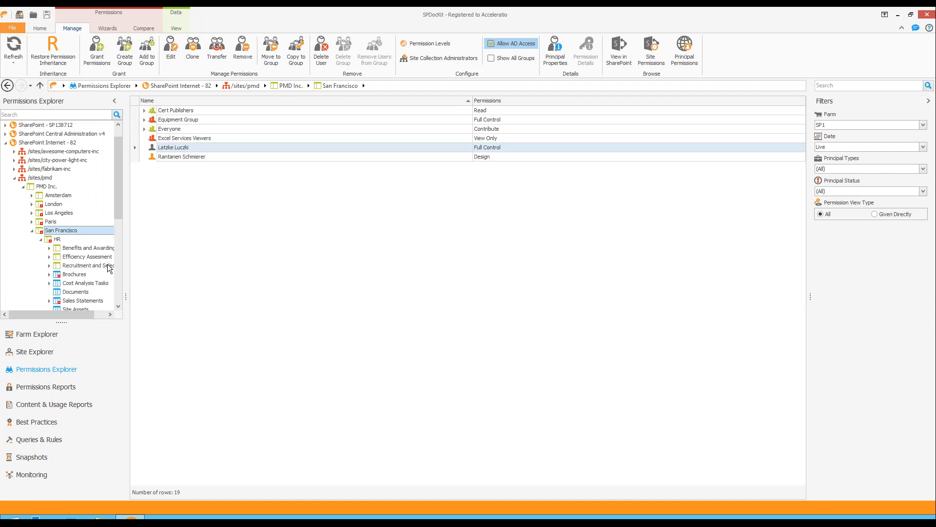
{"action": "left_click_drag", "start_coordinate": [129, 263], "coordinate": [195, 260]}
{"action": "scroll", "coordinate": [52, 174], "scroll_direction": "down", "scroll_amount": 4}
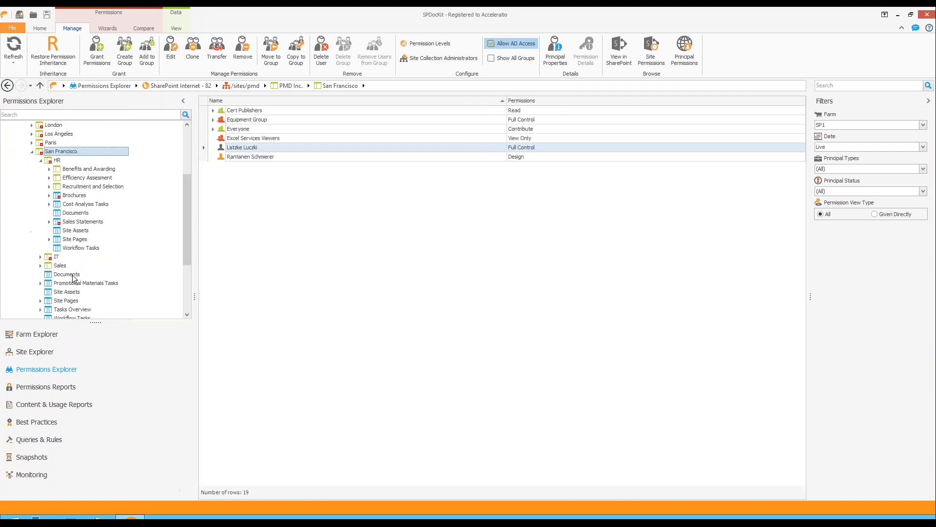
{"action": "left_click", "coordinate": [50, 169]}
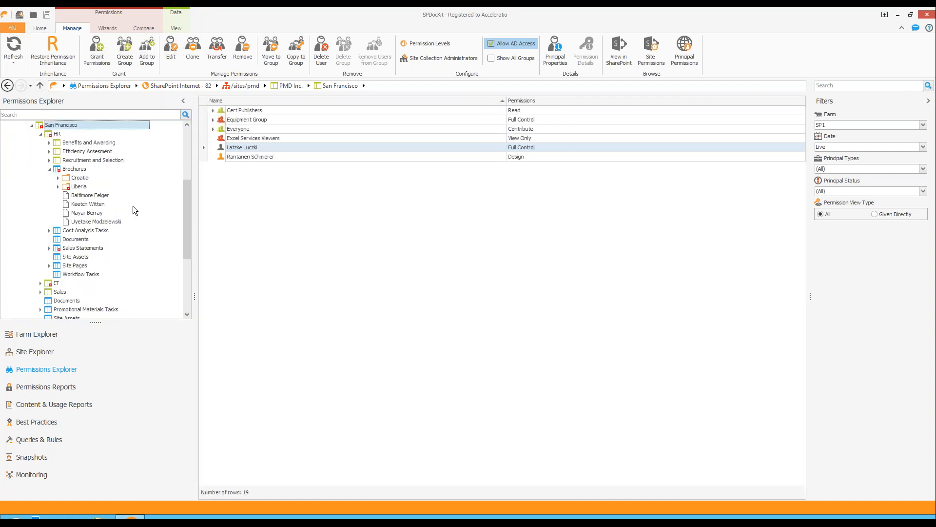
{"action": "left_click", "coordinate": [79, 178]}
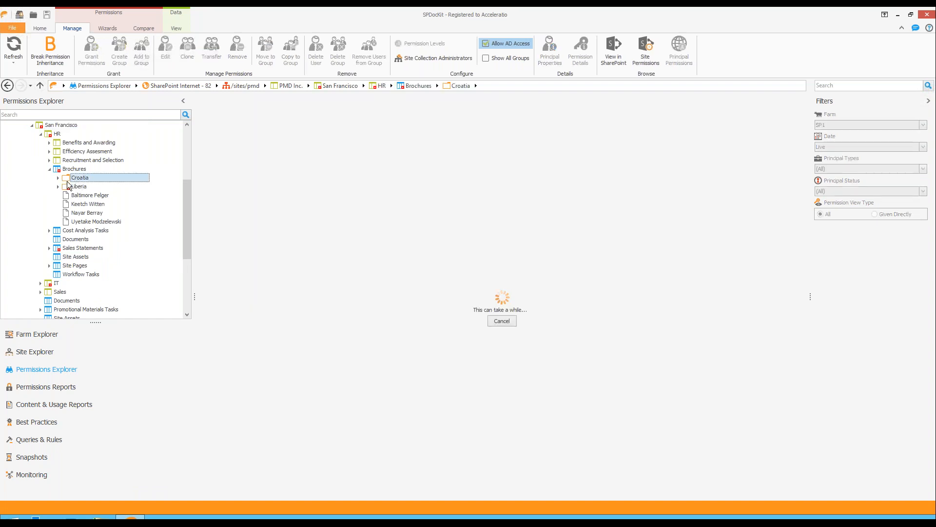
{"action": "left_click", "coordinate": [59, 179]}
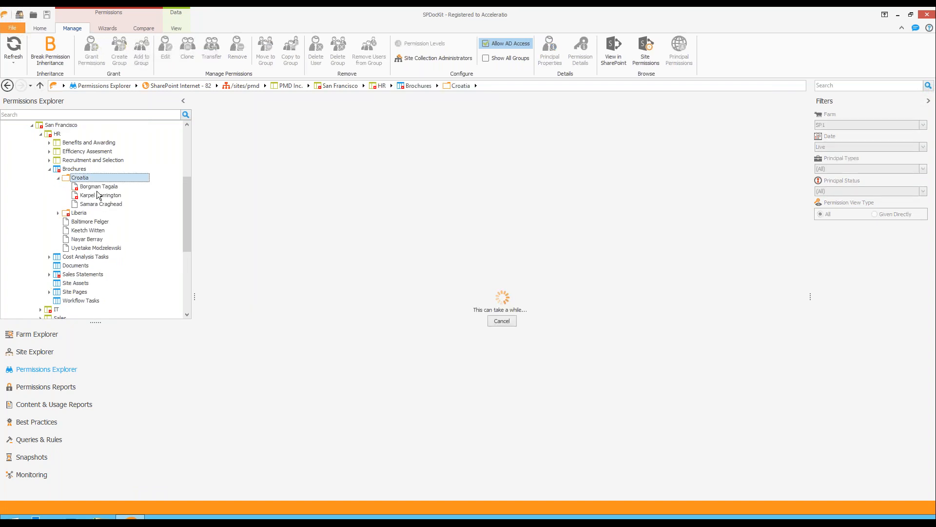
{"action": "left_click", "coordinate": [97, 188]}
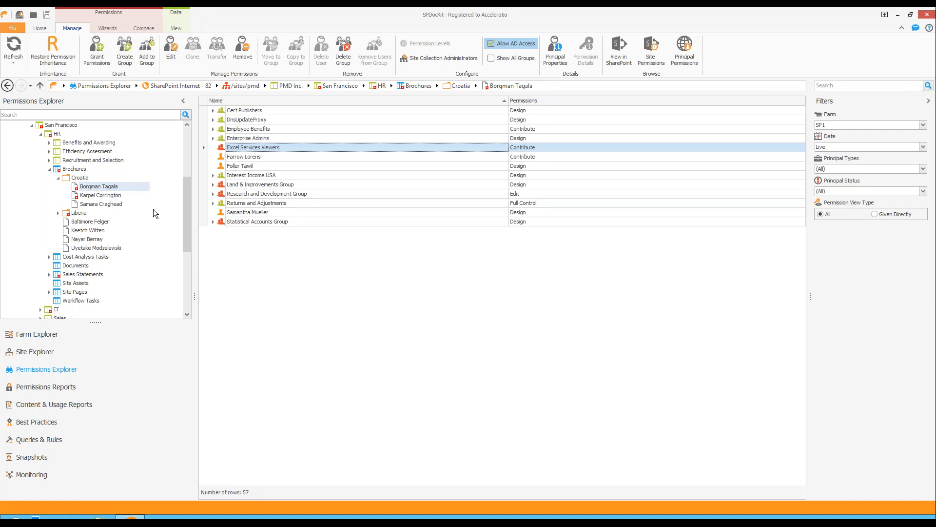
{"action": "scroll", "coordinate": [188, 176], "scroll_direction": "up", "scroll_amount": 2}
{"action": "left_click_drag", "start_coordinate": [187, 171], "coordinate": [187, 168]}
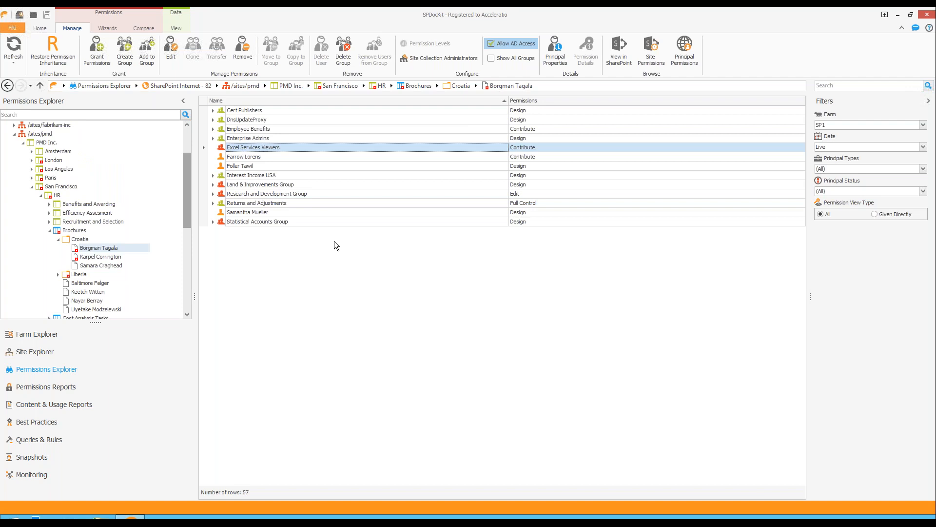
{"action": "left_click", "coordinate": [618, 62]}
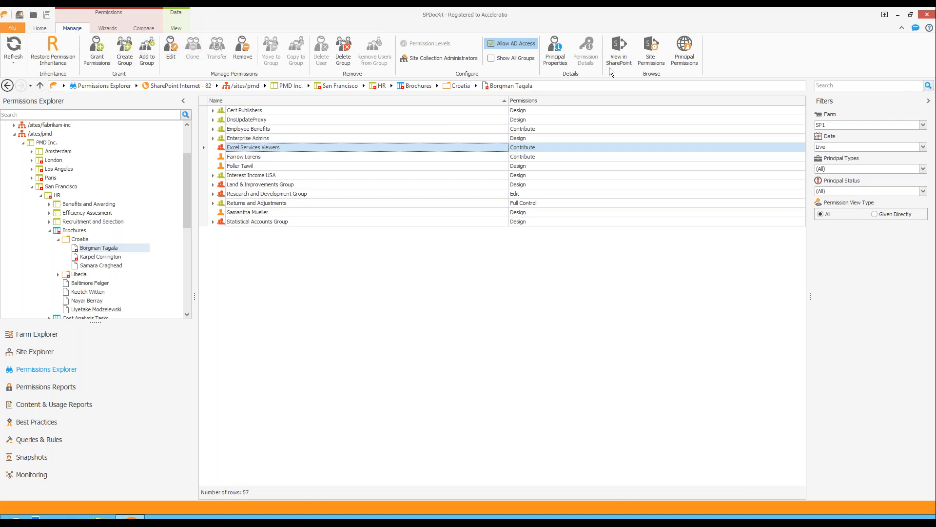
Start a wizard-based permission grant targeting the entire SharePoint Internet - 82 web application
{"action": "left_click", "coordinate": [116, 29]}
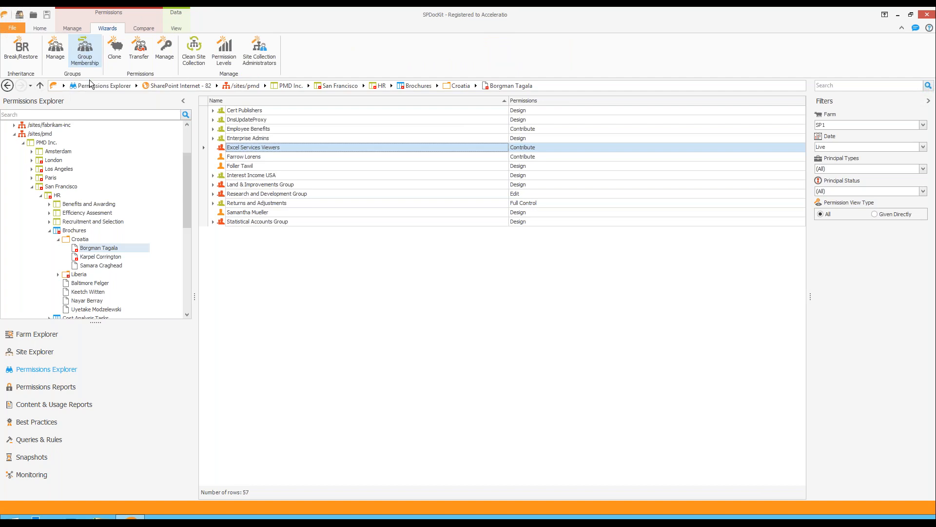
{"action": "left_click", "coordinate": [171, 52]}
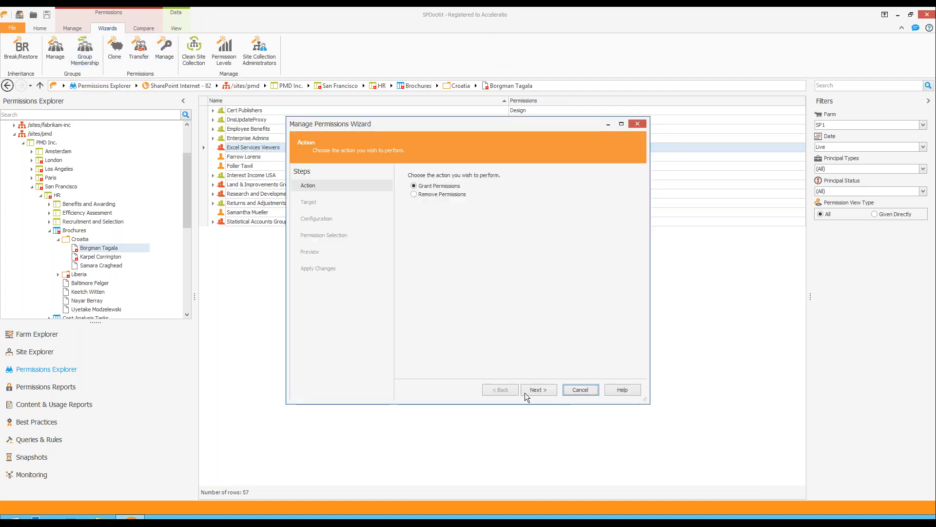
{"action": "left_click_drag", "start_coordinate": [430, 121], "coordinate": [293, 109]}
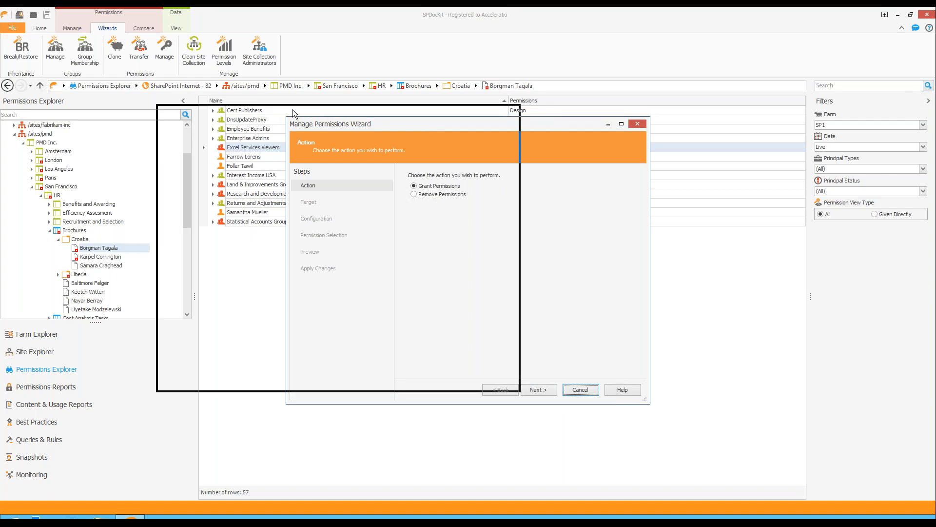
{"action": "left_click", "coordinate": [408, 377]}
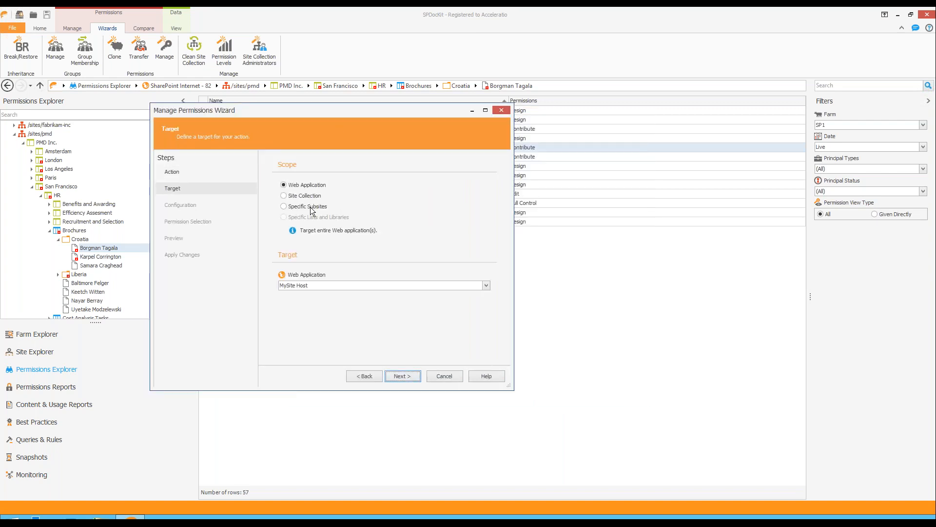
{"action": "left_click", "coordinate": [344, 282]}
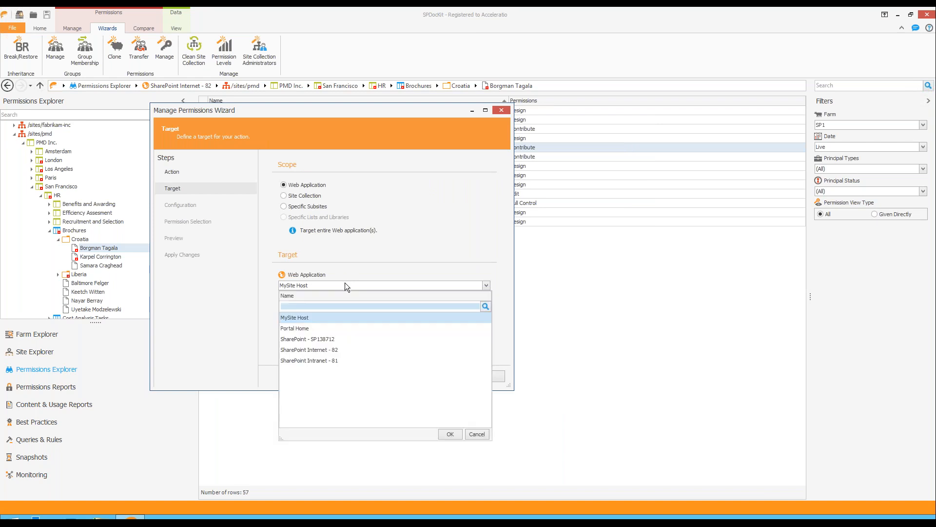
{"action": "left_click", "coordinate": [326, 350]}
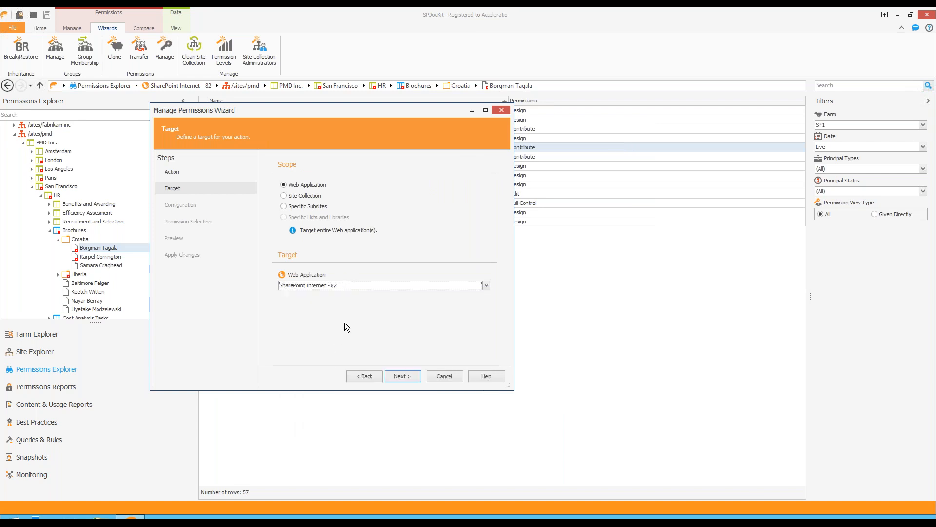
{"action": "left_click", "coordinate": [405, 376]}
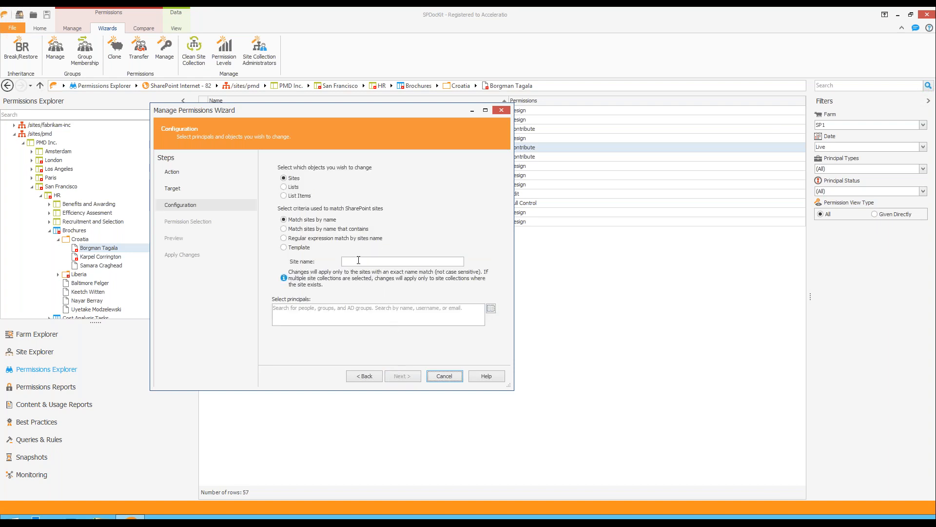
Match sites by the exact name Paris and add the intended user as the principal receiving permissions
{"action": "left_click", "coordinate": [358, 261]}
{"action": "type", "text": "P"}
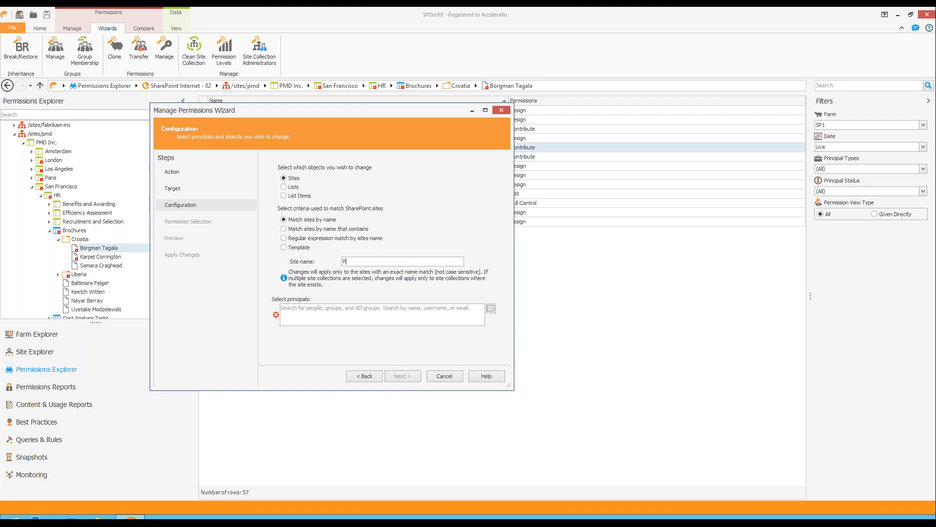
{"action": "type", "text": "aris"}
{"action": "left_click", "coordinate": [364, 321]}
{"action": "type", "text": "m"}
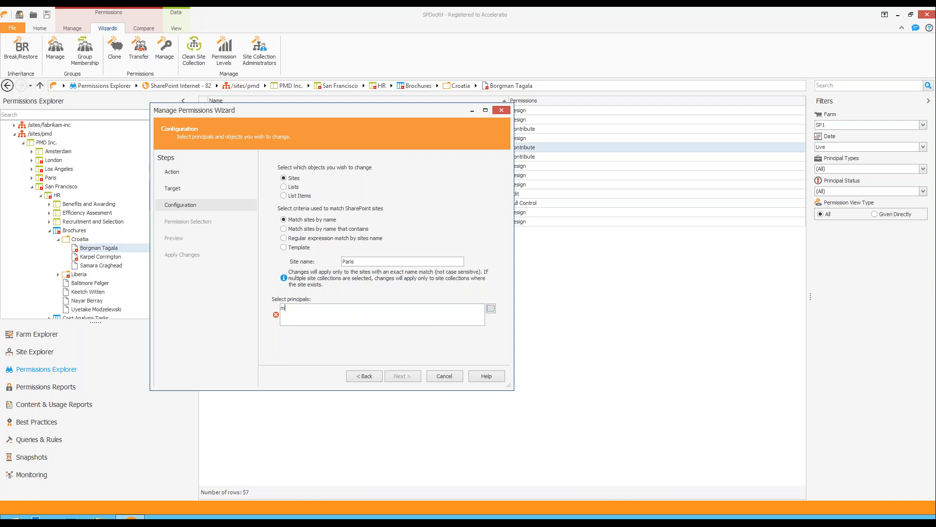
{"action": "type", "text": "ary"}
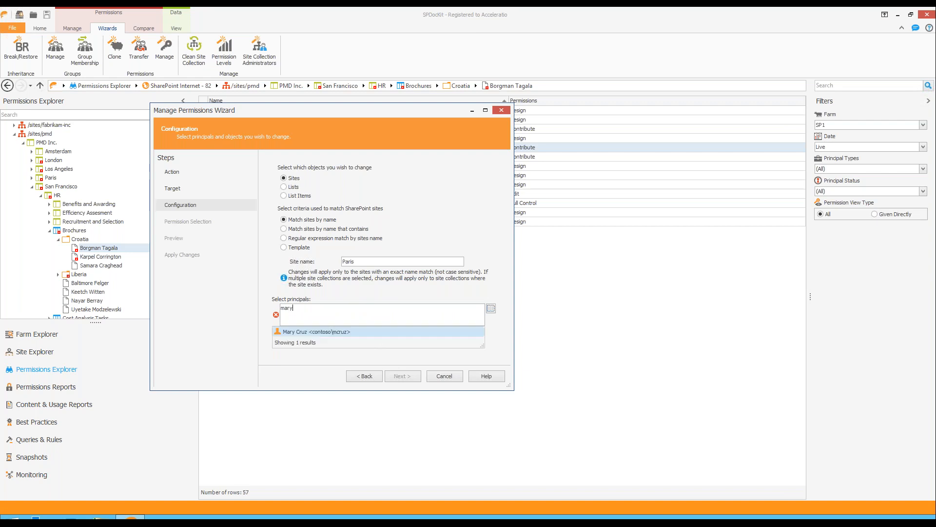
{"action": "left_click", "coordinate": [329, 333]}
{"action": "left_click", "coordinate": [406, 381]}
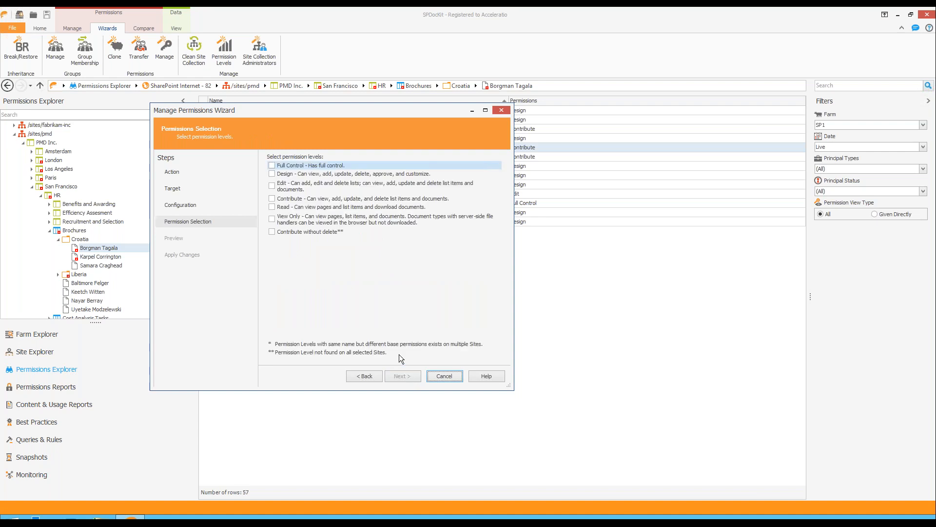
Choose the Full Control permission level, check the previewed assignments on the Paris sites and apply the changes
{"action": "left_click", "coordinate": [277, 166]}
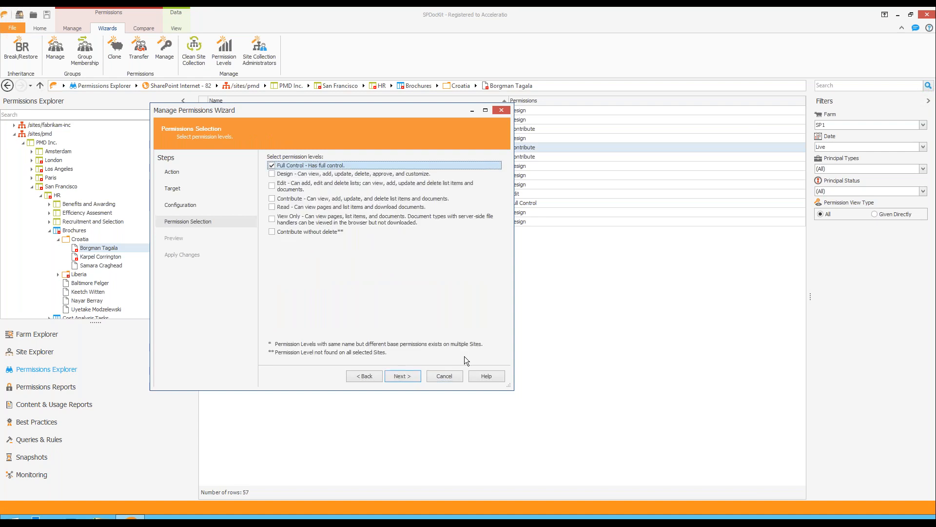
{"action": "left_click", "coordinate": [404, 378]}
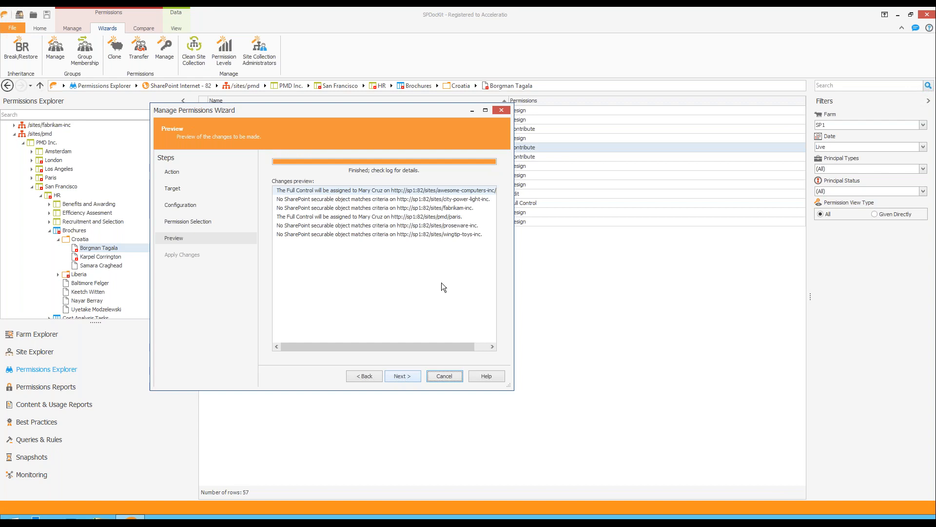
{"action": "left_click", "coordinate": [318, 191]}
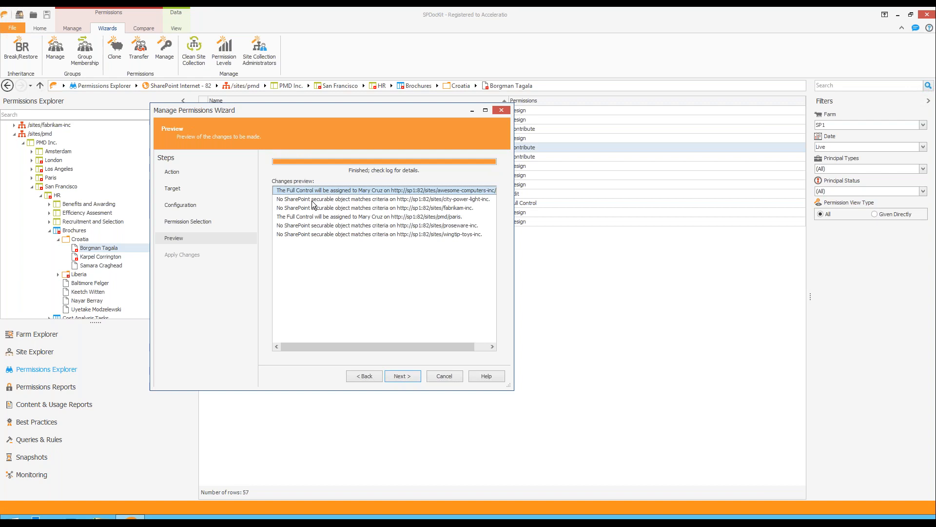
{"action": "left_click_drag", "start_coordinate": [417, 346], "coordinate": [398, 344]}
{"action": "left_click", "coordinate": [297, 217]}
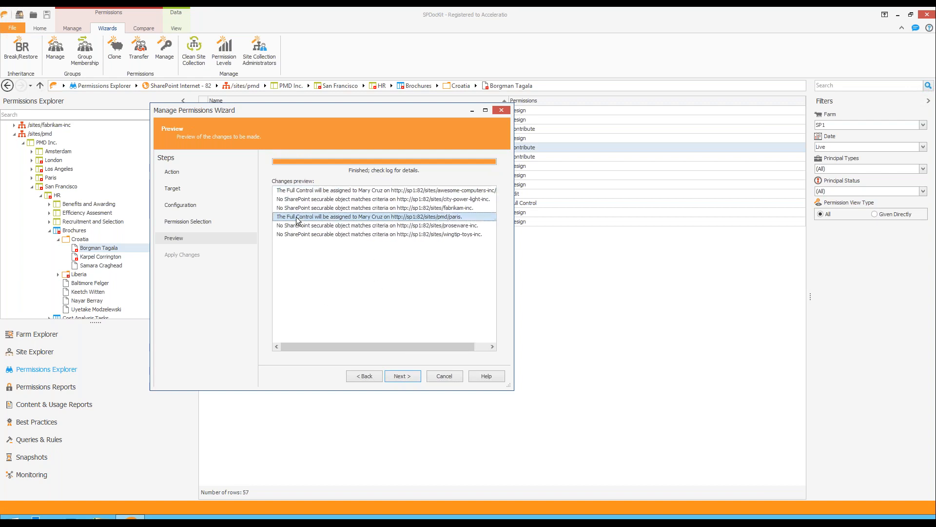
{"action": "left_click", "coordinate": [408, 381]}
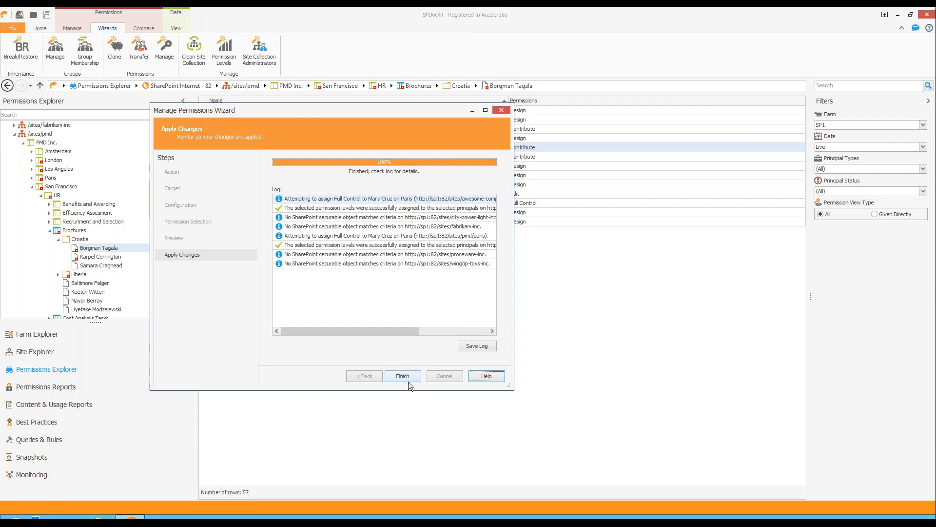
{"action": "left_click", "coordinate": [409, 380]}
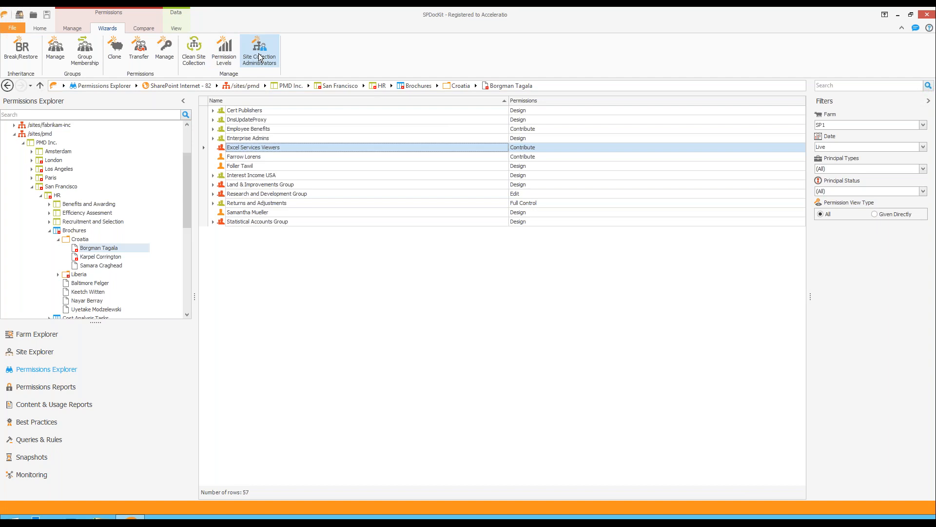
Review the orphaned users of the /sites/awesome-computers-inc site collection on SharePoint Internet - 82 without deleting any
{"action": "left_click", "coordinate": [201, 59]}
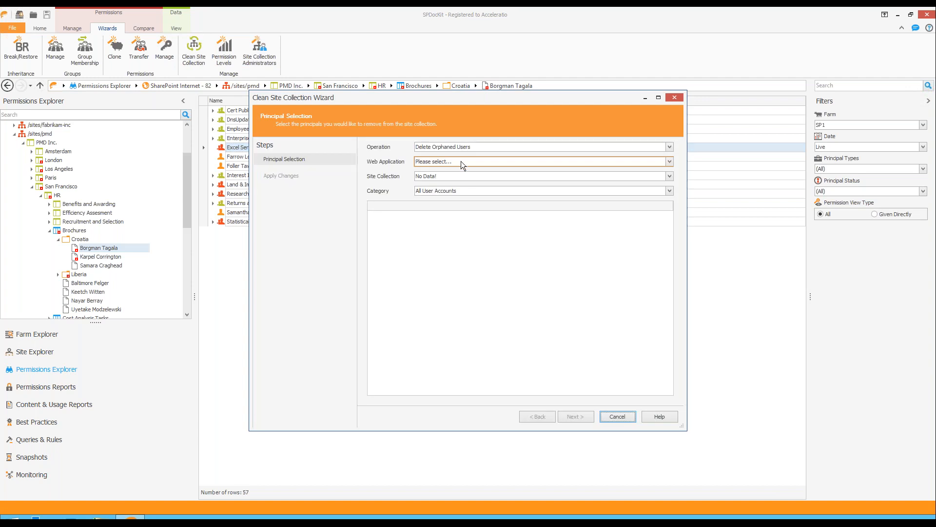
{"action": "left_click", "coordinate": [461, 161]}
{"action": "left_click", "coordinate": [475, 214]}
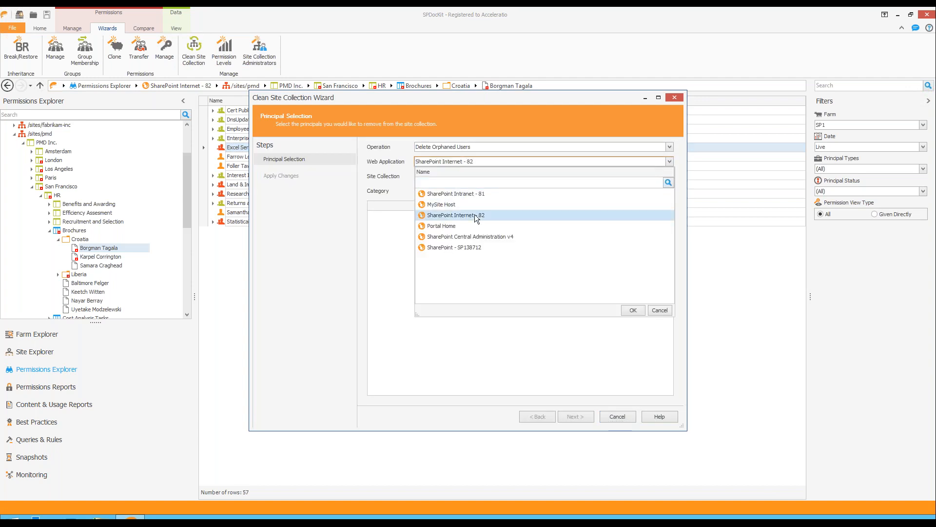
{"action": "left_click", "coordinate": [451, 178]}
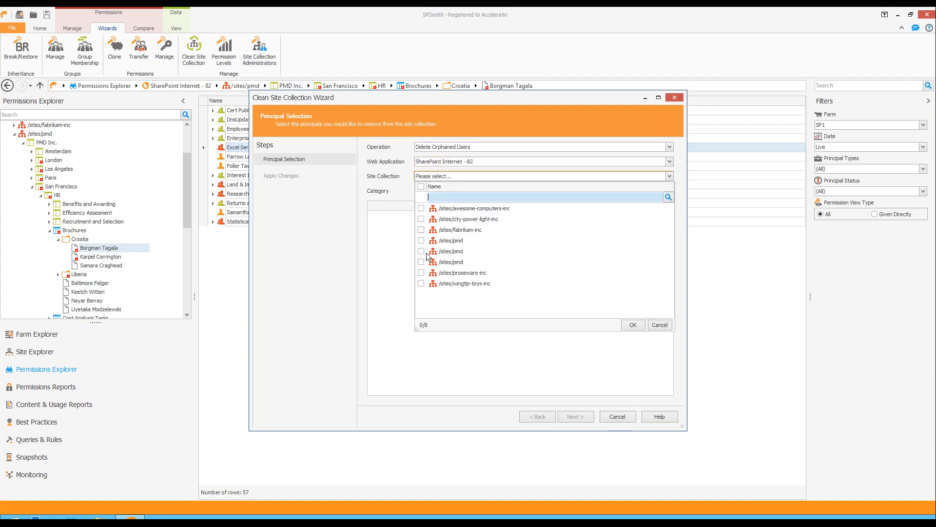
{"action": "left_click", "coordinate": [421, 208]}
{"action": "left_click", "coordinate": [633, 325]}
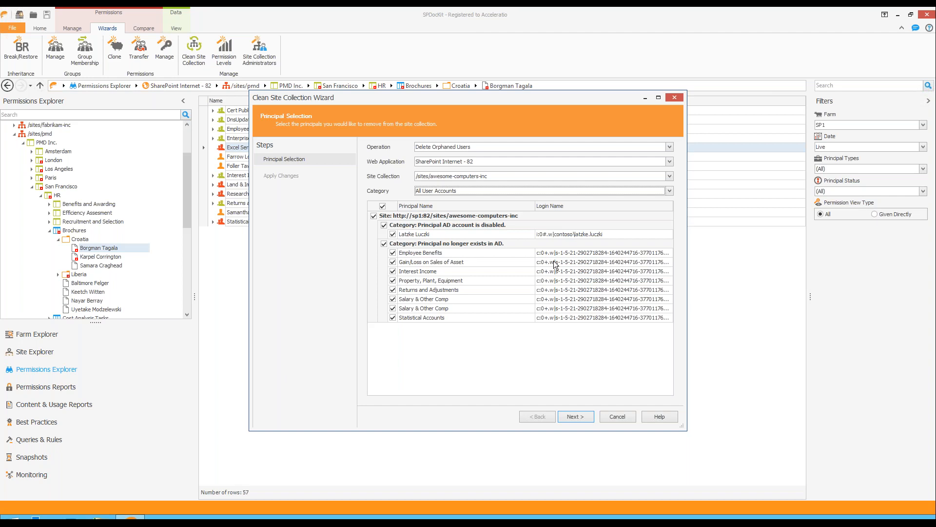
{"action": "left_click", "coordinate": [571, 235]}
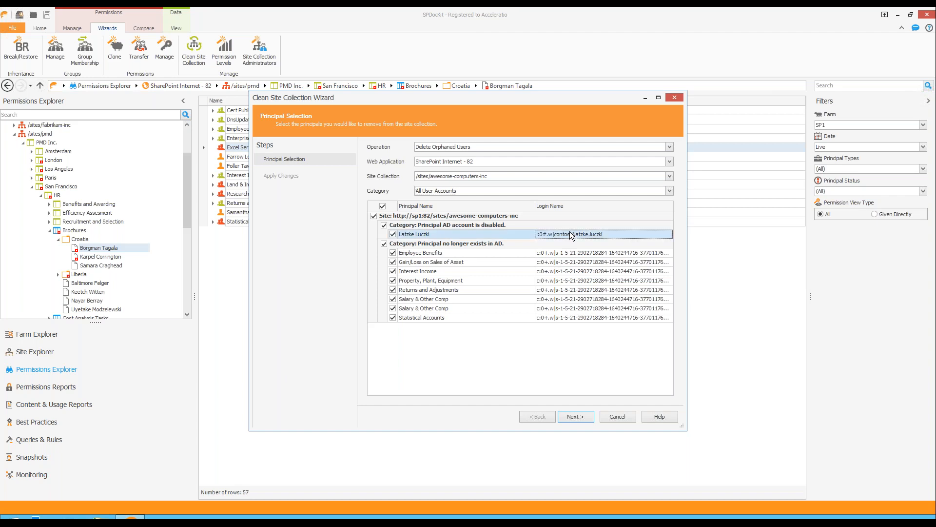
{"action": "left_click", "coordinate": [505, 264]}
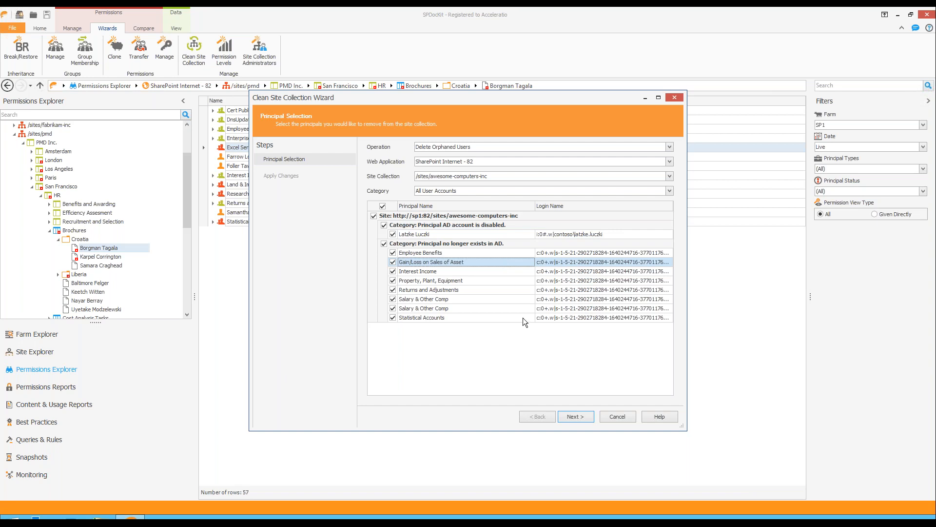
{"action": "left_click", "coordinate": [626, 418]}
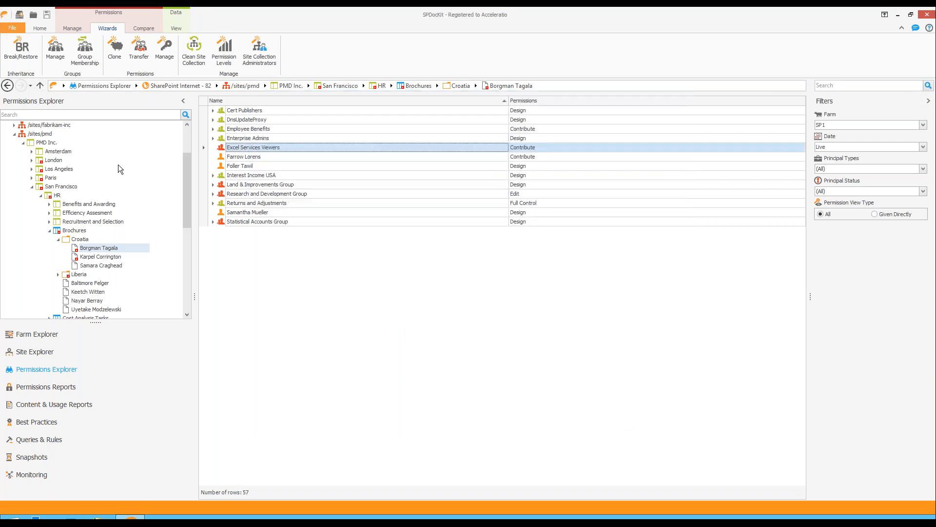
Set up cloning of permissions on PMD Inc. from the user with Contribute without delete to the chosen destination user
{"action": "left_click", "coordinate": [73, 29]}
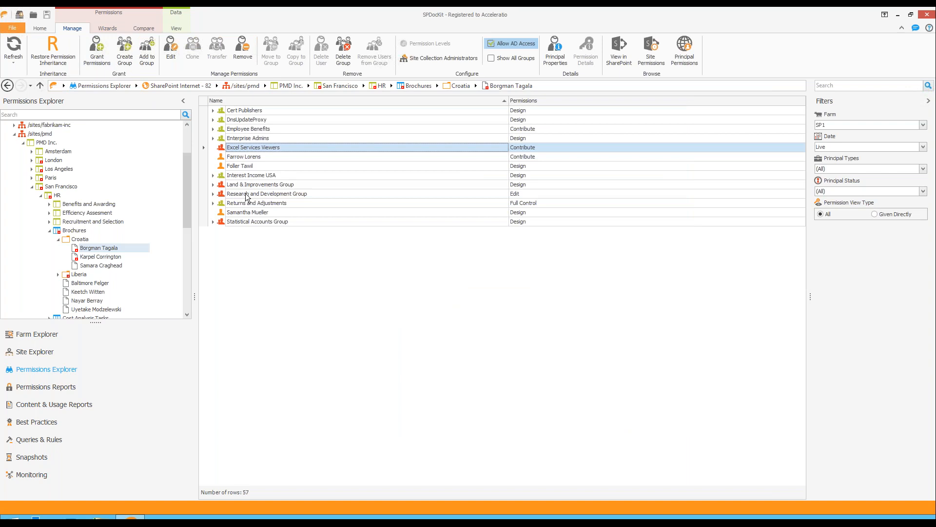
{"action": "left_click", "coordinate": [47, 143]}
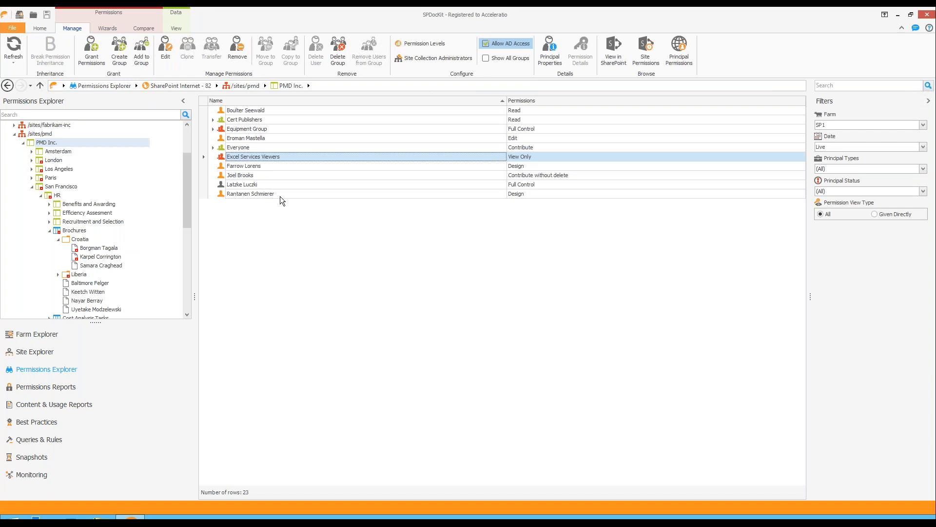
{"action": "left_click", "coordinate": [241, 176]}
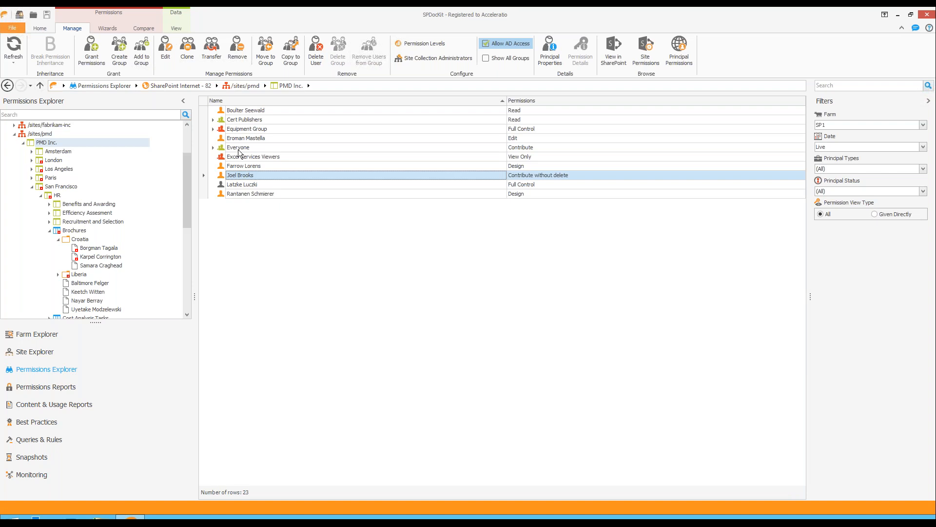
{"action": "left_click", "coordinate": [186, 54]}
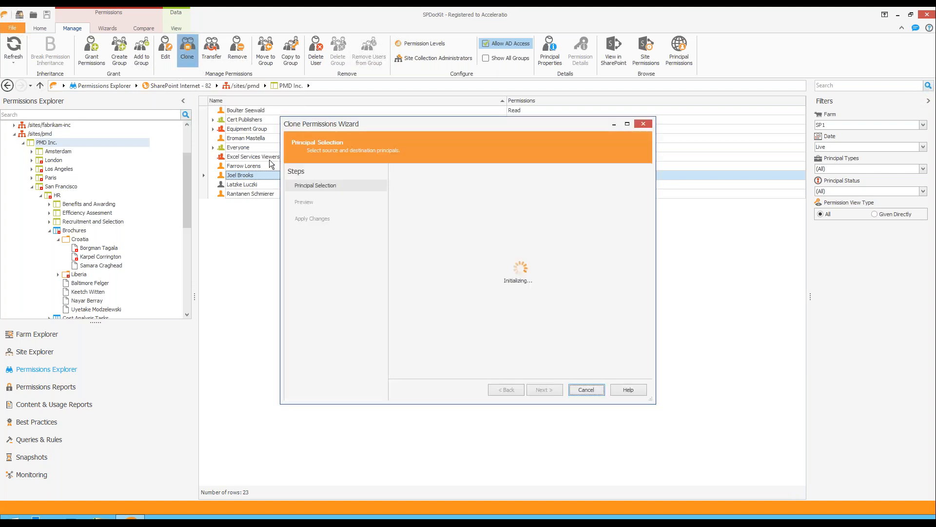
{"action": "left_click", "coordinate": [419, 203]}
{"action": "type", "text": "m"}
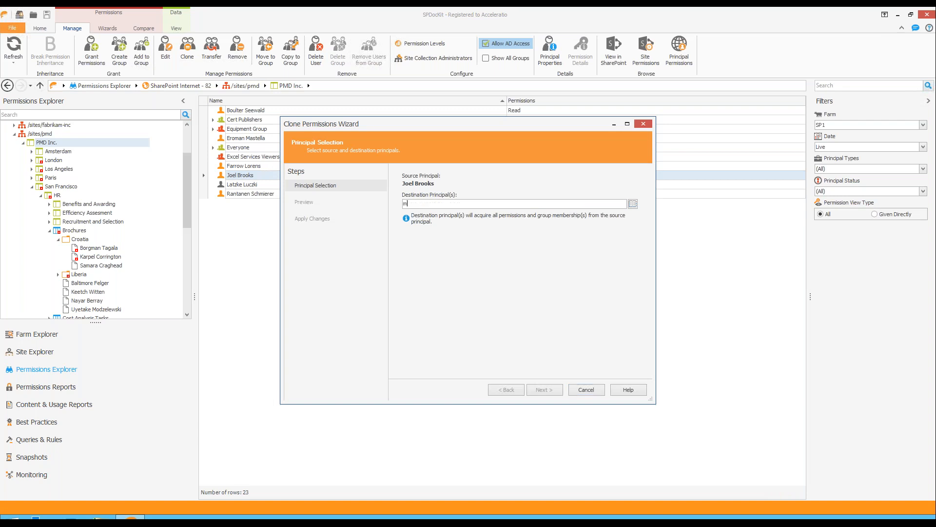
{"action": "type", "text": "ary"}
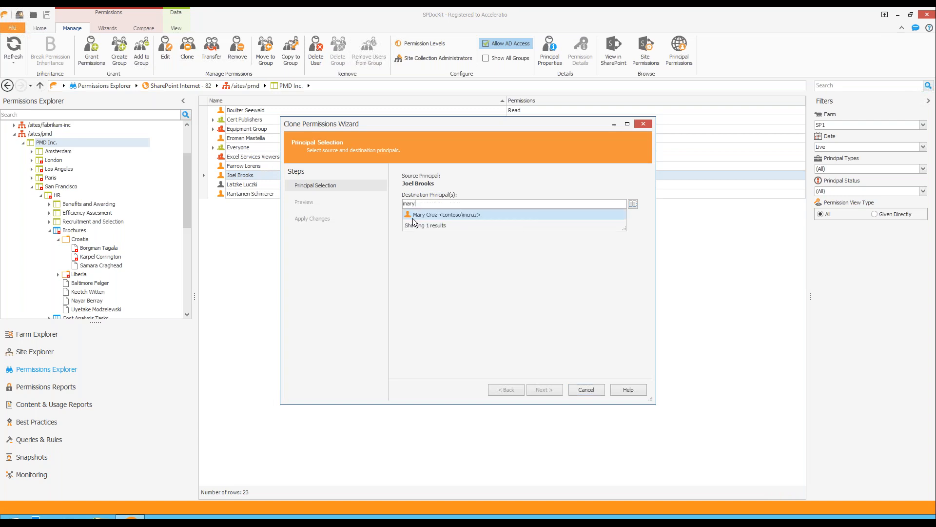
{"action": "left_click", "coordinate": [434, 213]}
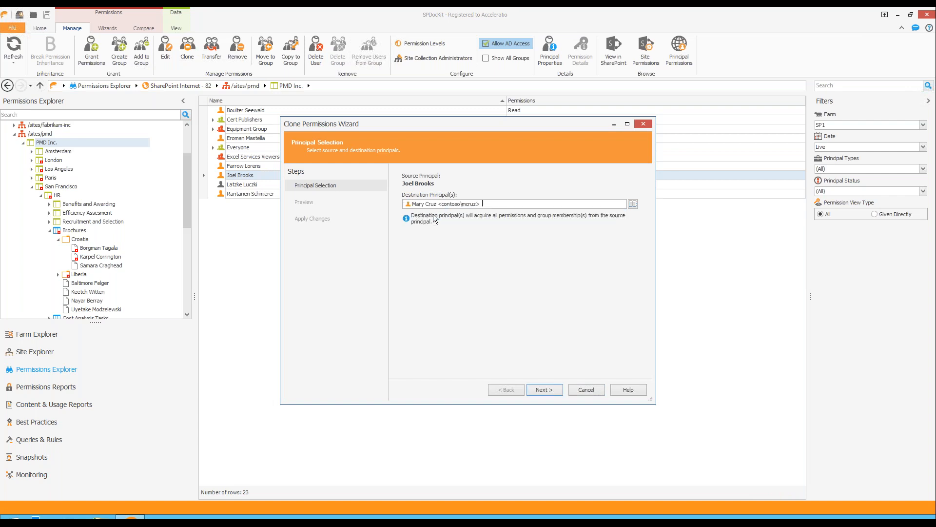
Accept replacing the destination user's existing permissions and group memberships, apply the clone and select the source user again
{"action": "left_click", "coordinate": [545, 389]}
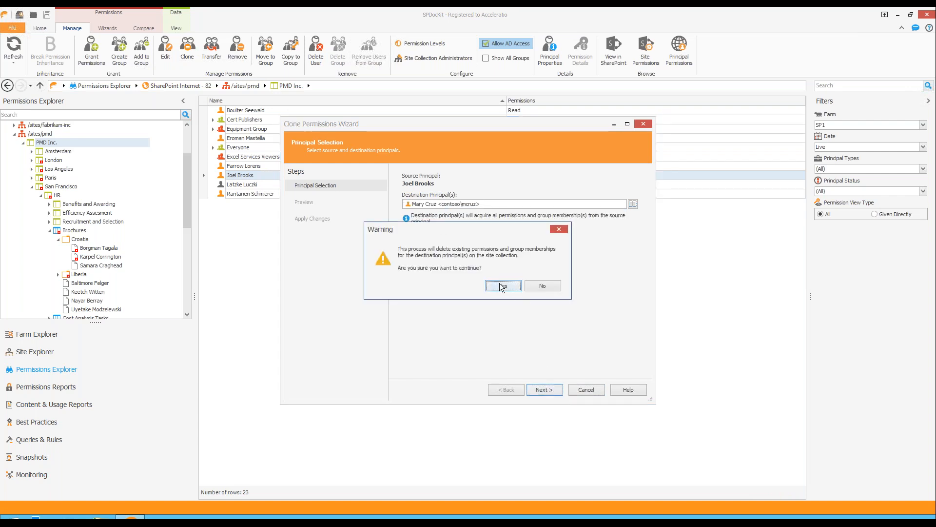
{"action": "left_click", "coordinate": [502, 286]}
{"action": "left_click", "coordinate": [547, 389]}
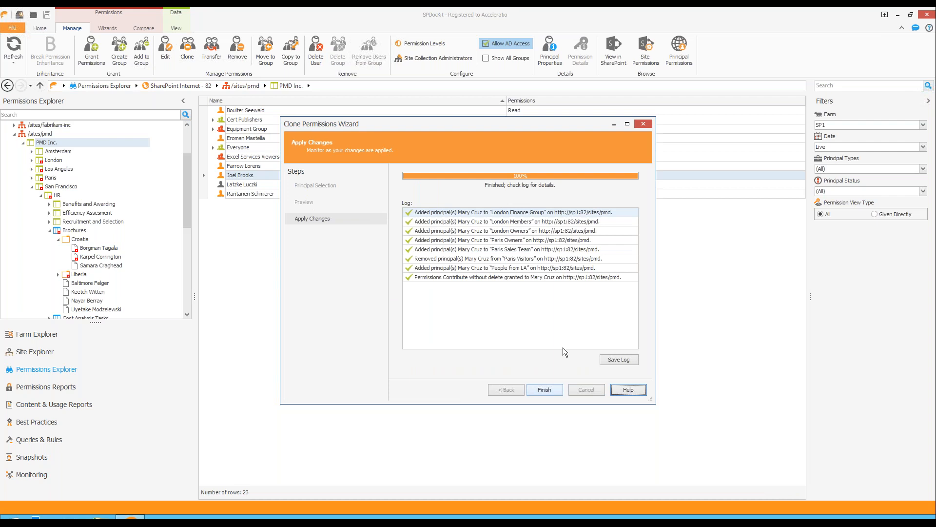
{"action": "left_click", "coordinate": [550, 390]}
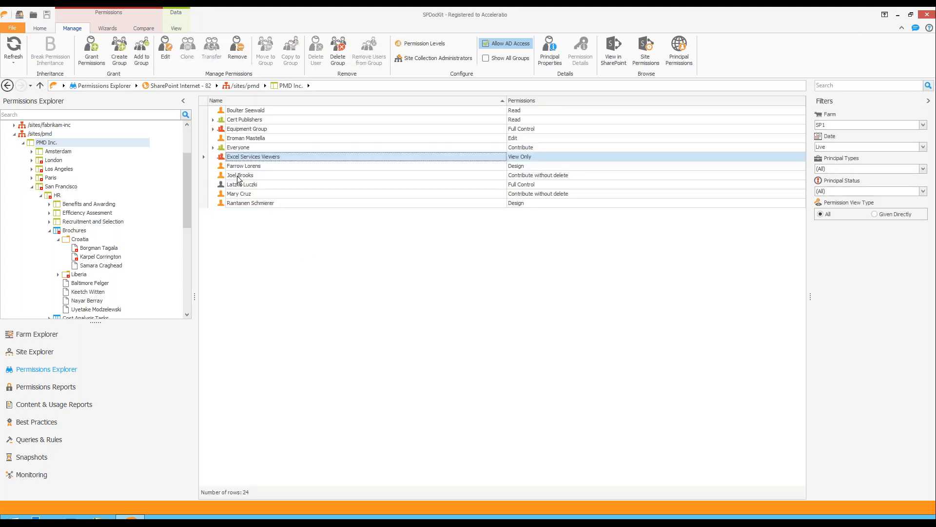
{"action": "left_click", "coordinate": [238, 178]}
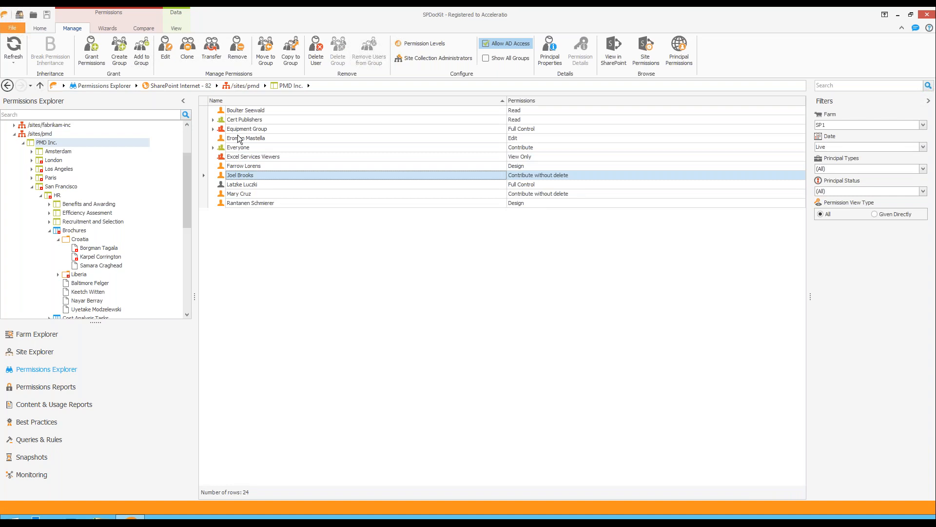
Transfer the selected PMD Inc. user's permissions and group memberships to the destination user, checking the previewed changes before applying them
{"action": "left_click", "coordinate": [213, 57]}
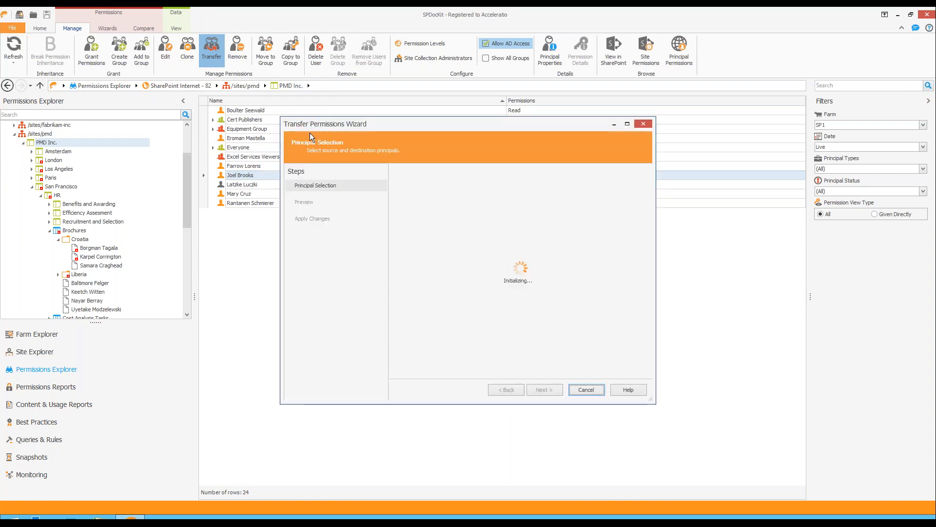
{"action": "type", "text": "e"}
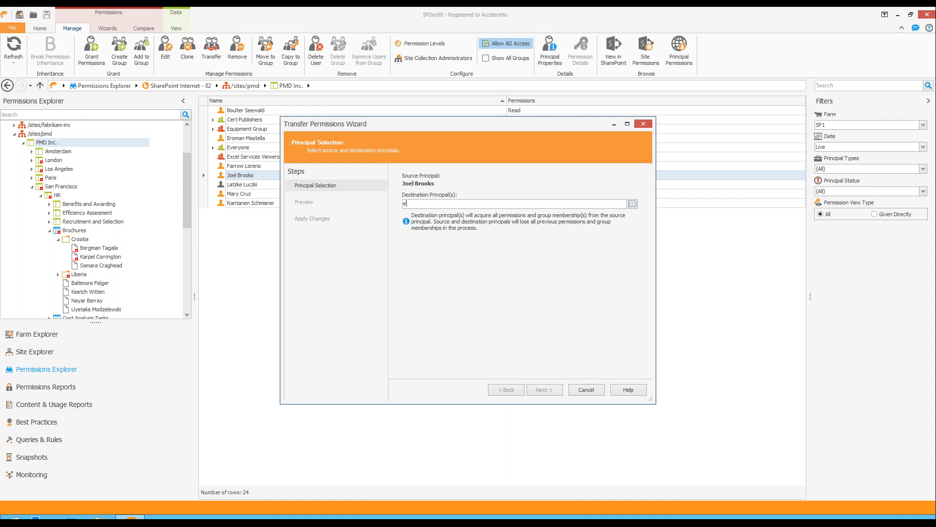
{"action": "type", "text": "va ow"}
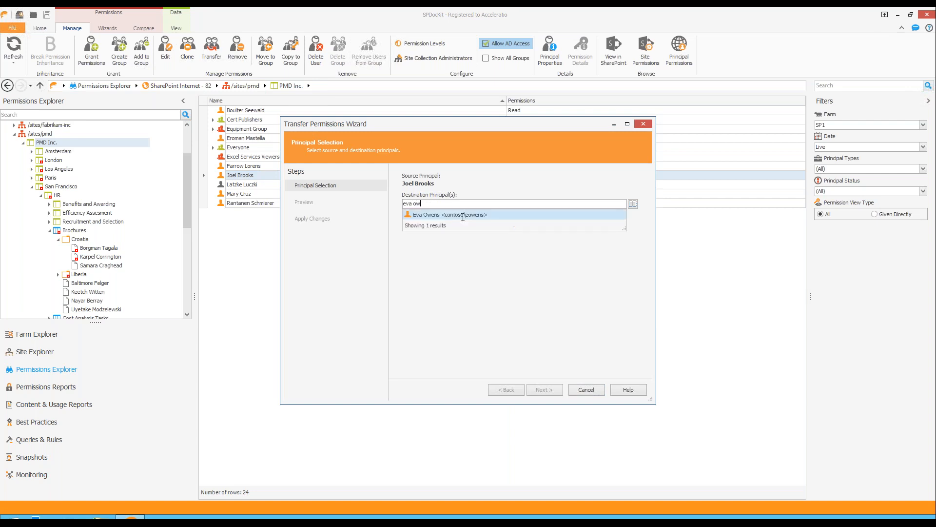
{"action": "left_click", "coordinate": [467, 214]}
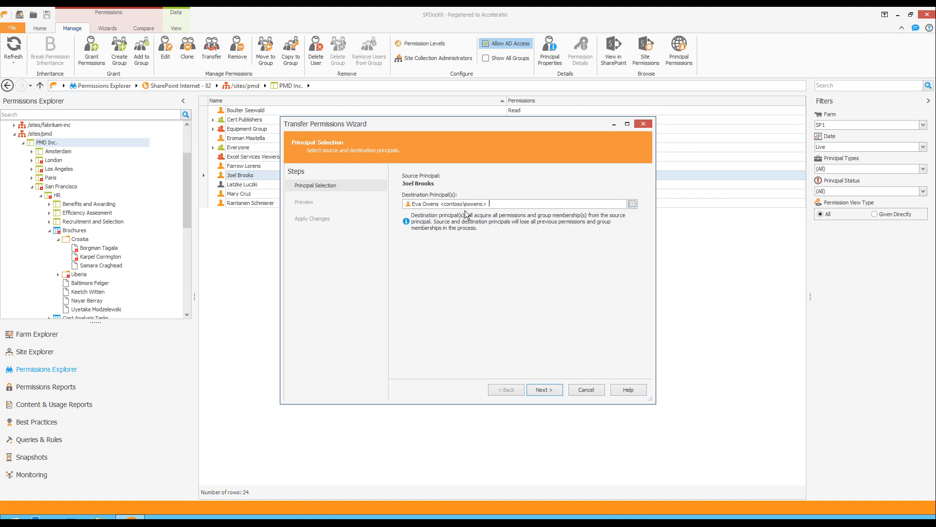
{"action": "left_click", "coordinate": [543, 389]}
{"action": "left_click", "coordinate": [492, 286]}
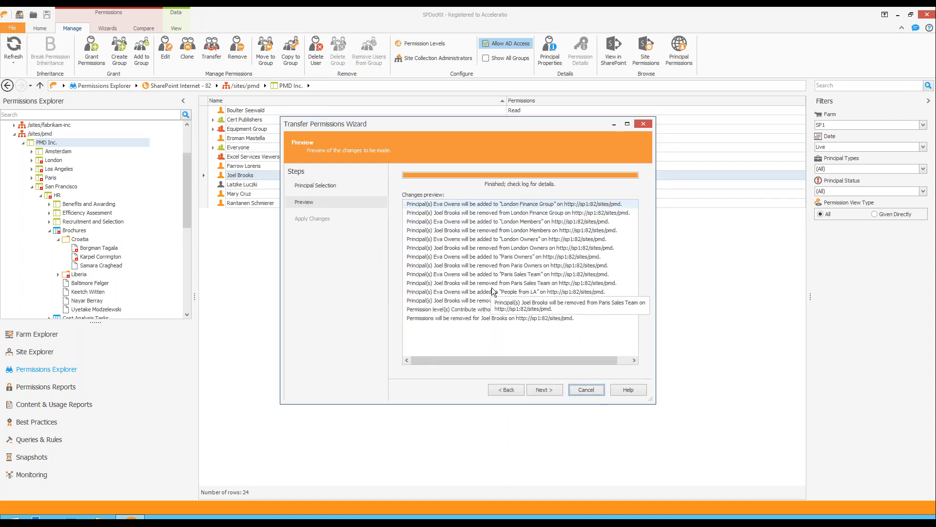
{"action": "left_click", "coordinate": [547, 389]}
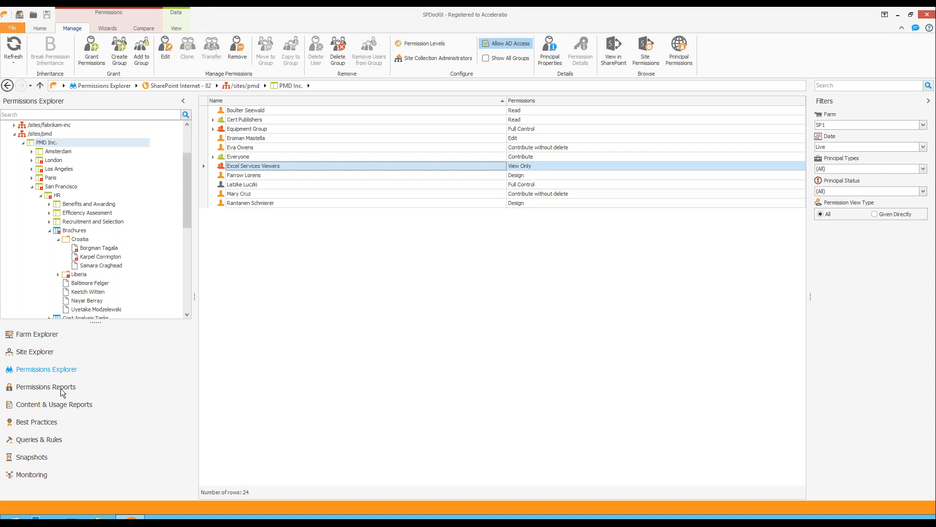
Open the SP1 farm's automatic snapshot of 9/29/2016 4:00 AM and display its full list of permissions reports
{"action": "left_click", "coordinate": [95, 458]}
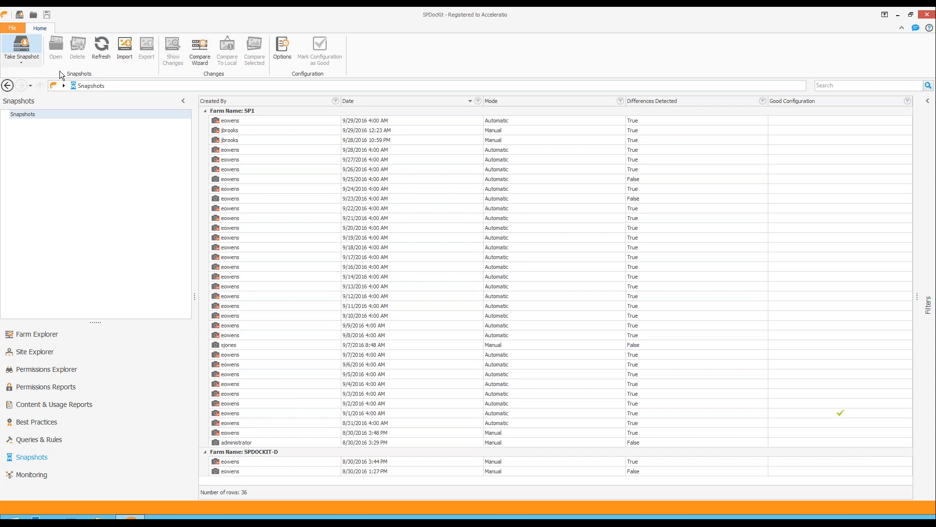
{"action": "left_click", "coordinate": [248, 123]}
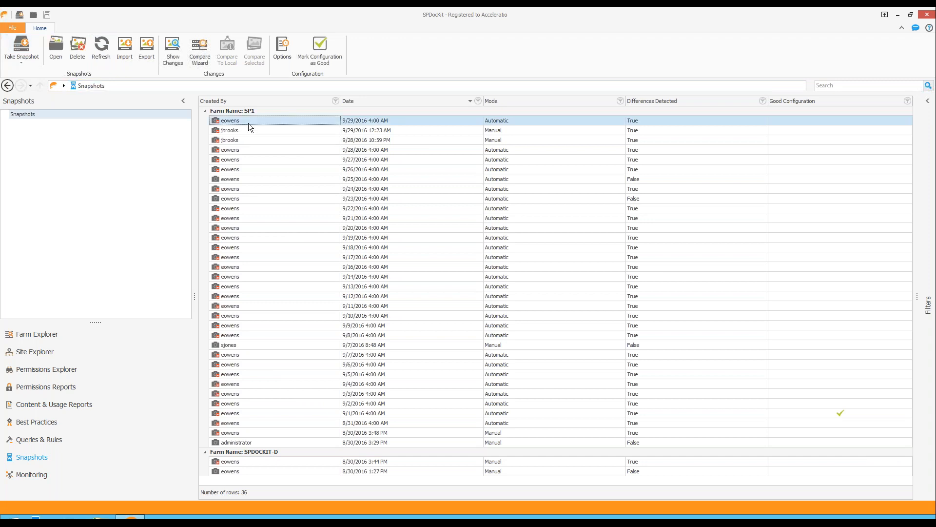
{"action": "double_click", "coordinate": [248, 122]}
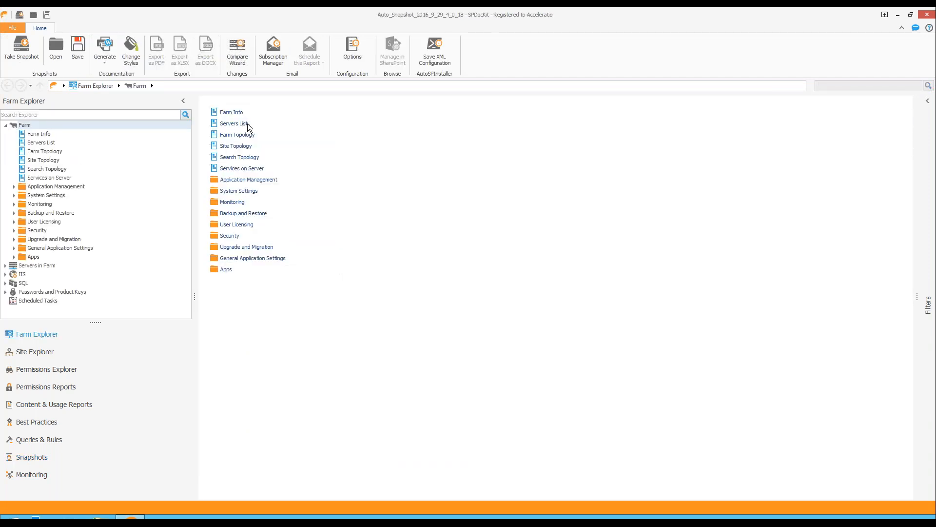
{"action": "left_click", "coordinate": [56, 389]}
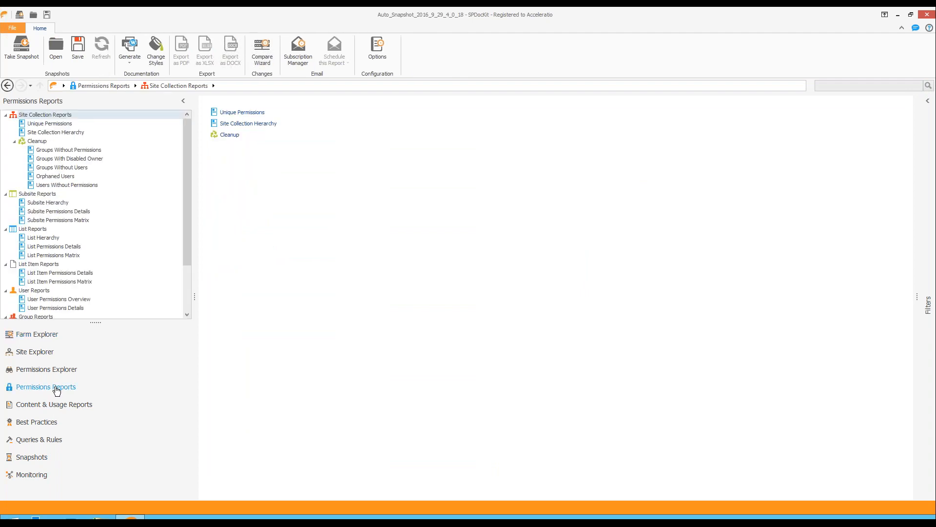
{"action": "left_click_drag", "start_coordinate": [95, 322], "coordinate": [90, 412]}
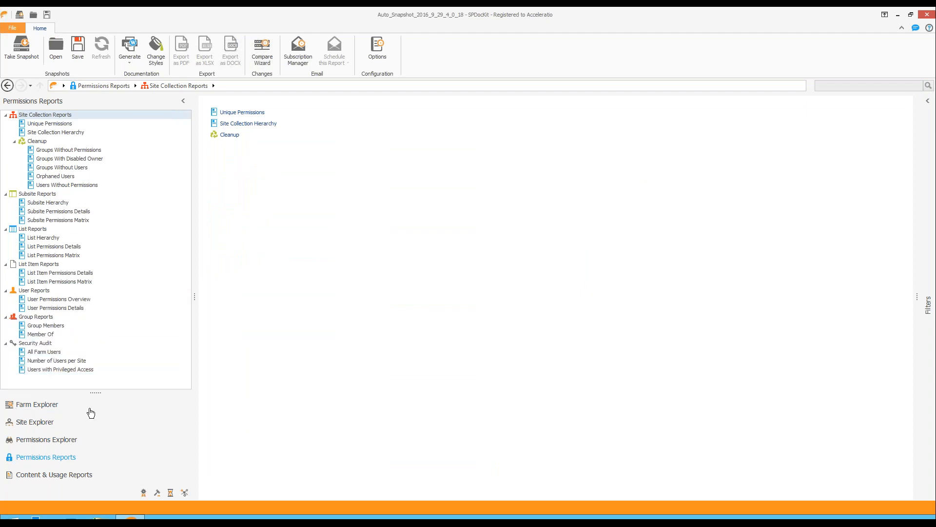
Generate the Unique Permissions report for the /sites/awesome-computers-inc site collection on SharePoint Internet - 82
{"action": "left_click", "coordinate": [51, 124]}
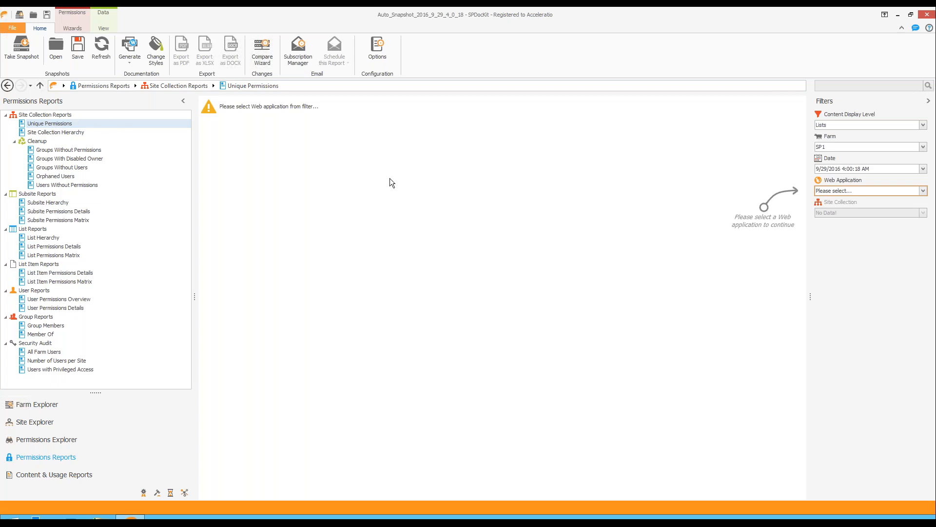
{"action": "left_click", "coordinate": [888, 190]}
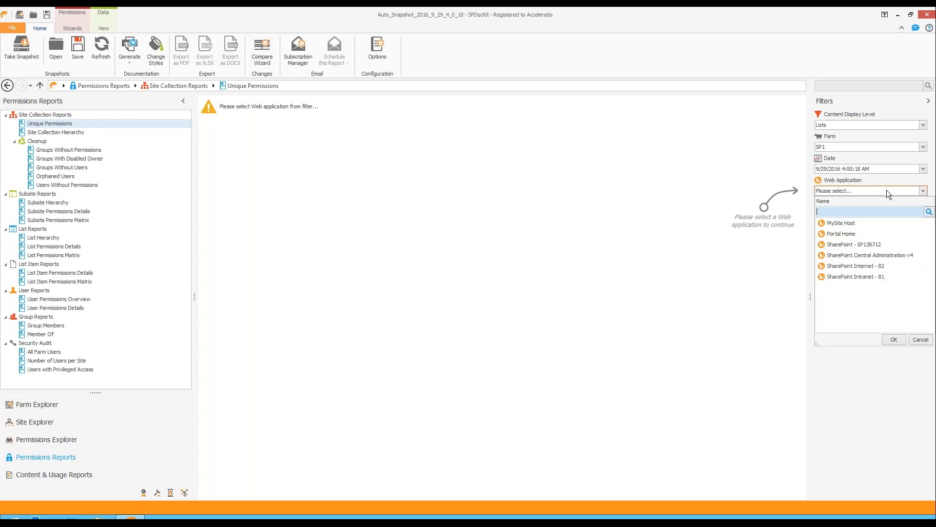
{"action": "left_click", "coordinate": [861, 266]}
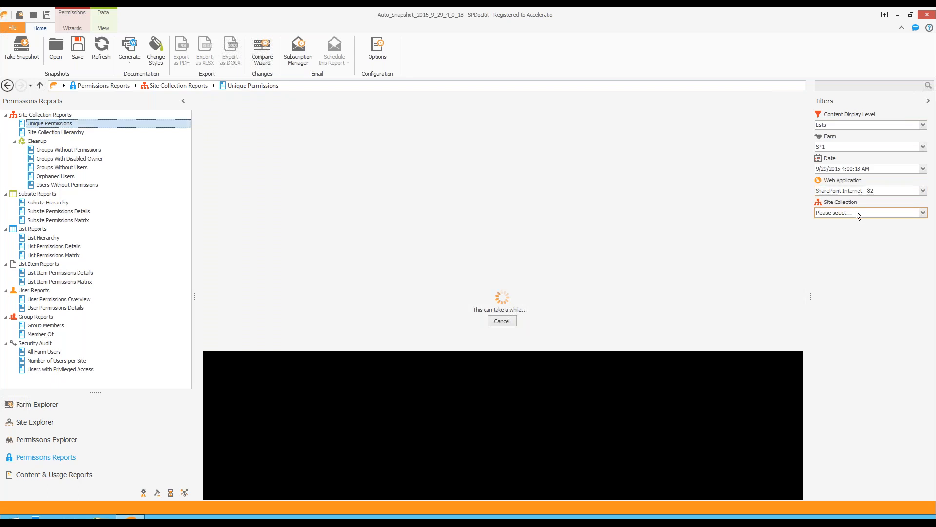
{"action": "left_click", "coordinate": [857, 213]}
{"action": "left_click", "coordinate": [821, 245]}
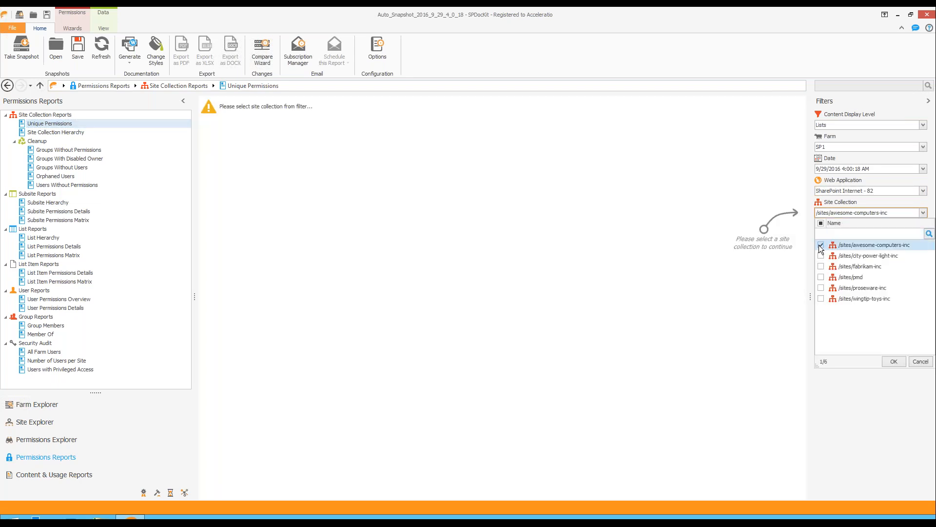
{"action": "left_click", "coordinate": [894, 362]}
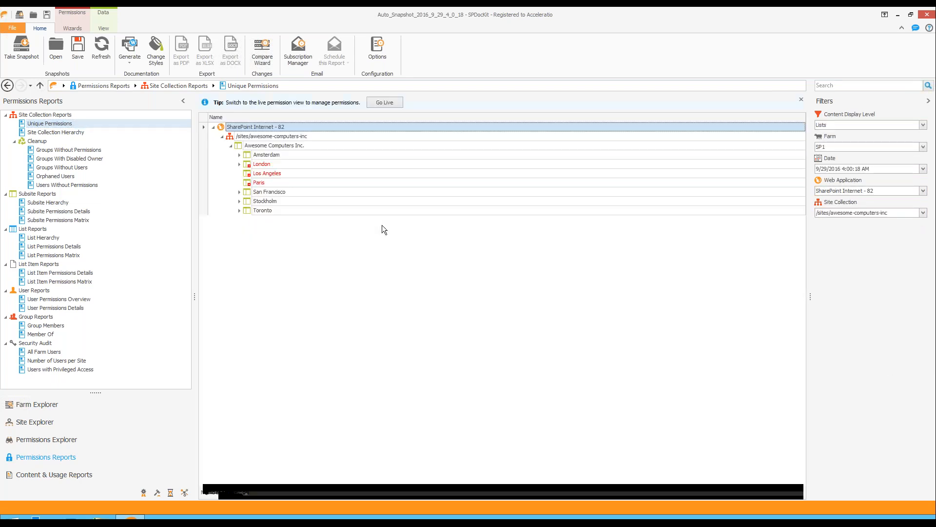
Examine the unique permissions below London and San Francisco, expanding HR, IT and CRM Administration
{"action": "left_click", "coordinate": [239, 164]}
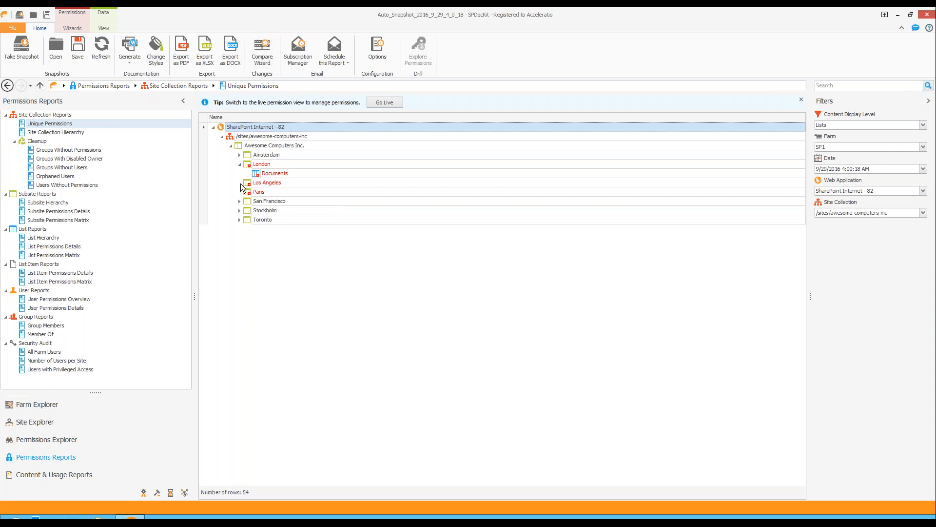
{"action": "left_click", "coordinate": [240, 201]}
{"action": "left_click", "coordinate": [248, 210]}
{"action": "left_click", "coordinate": [248, 238]}
{"action": "left_click", "coordinate": [257, 247]}
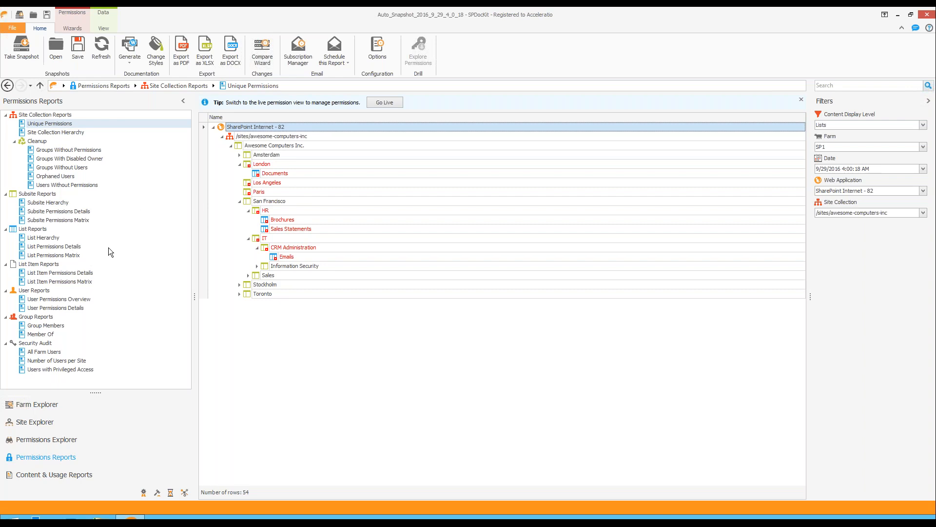
Generate the Subsite Permissions Details report for the London subsite of /sites/awesome-computers-inc
{"action": "left_click", "coordinate": [65, 213]}
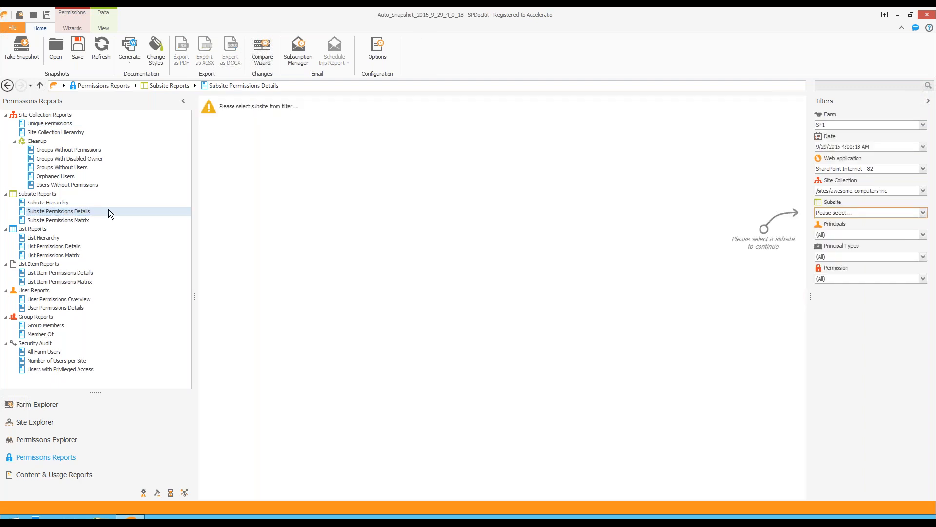
{"action": "left_click", "coordinate": [845, 213]}
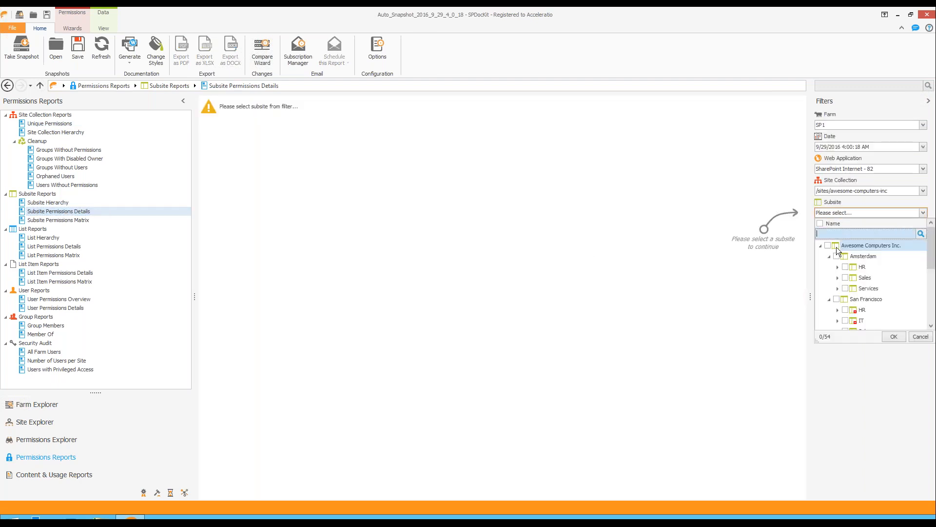
{"action": "scroll", "coordinate": [878, 303], "scroll_direction": "down", "scroll_amount": 5}
{"action": "scroll", "coordinate": [870, 303], "scroll_direction": "down", "scroll_amount": 1}
{"action": "left_click", "coordinate": [837, 310]}
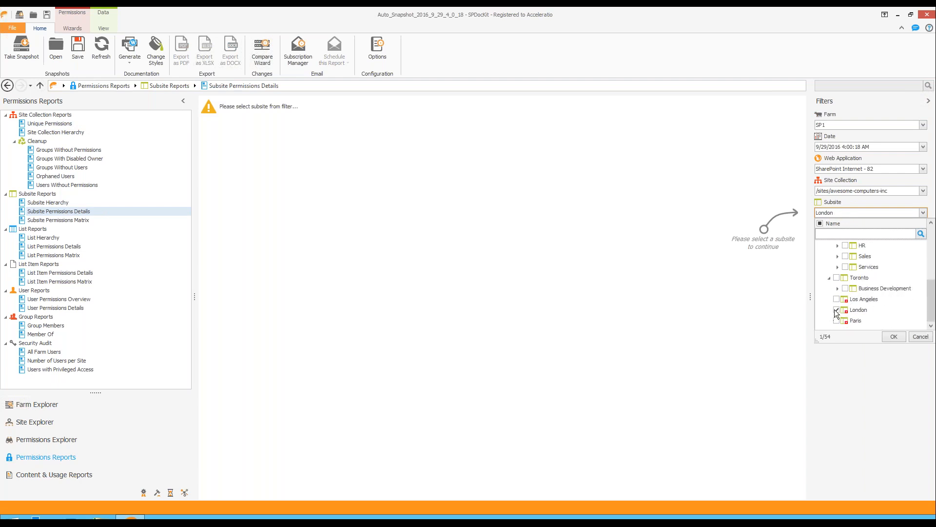
{"action": "left_click", "coordinate": [892, 336]}
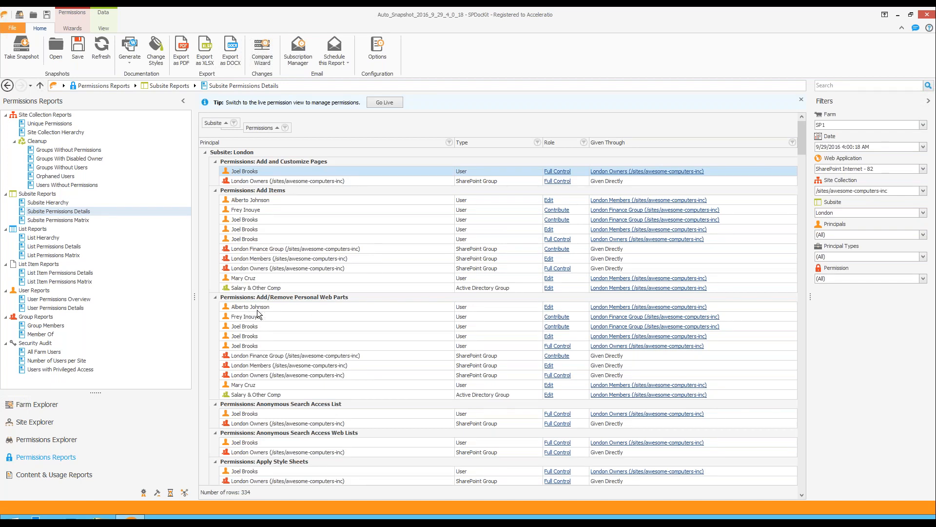
Examine which users and groups hold the individual permissions on the London subsite, particularly Browse Directories
{"action": "scroll", "coordinate": [296, 327], "scroll_direction": "down", "scroll_amount": 1}
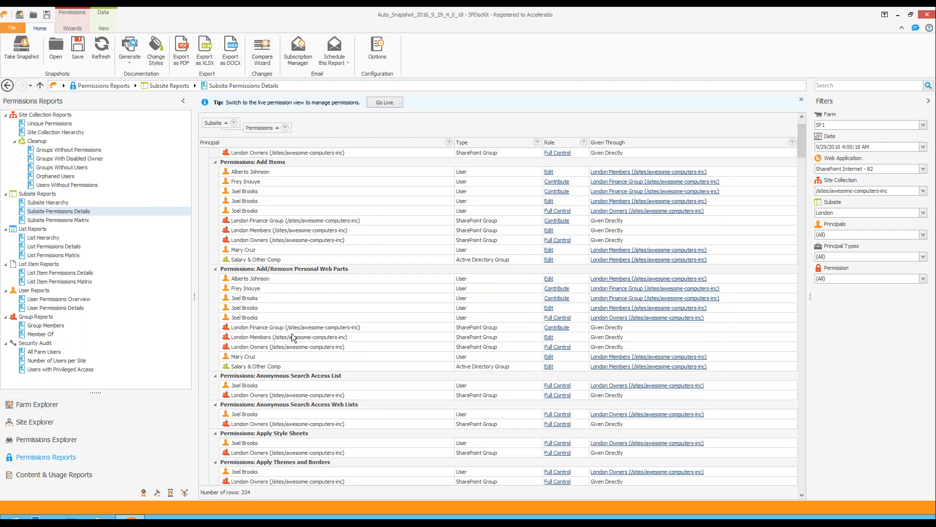
{"action": "scroll", "coordinate": [292, 332], "scroll_direction": "down", "scroll_amount": 6}
{"action": "scroll", "coordinate": [317, 303], "scroll_direction": "down", "scroll_amount": 3}
{"action": "left_click", "coordinate": [262, 242]}
{"action": "left_click", "coordinate": [278, 280]}
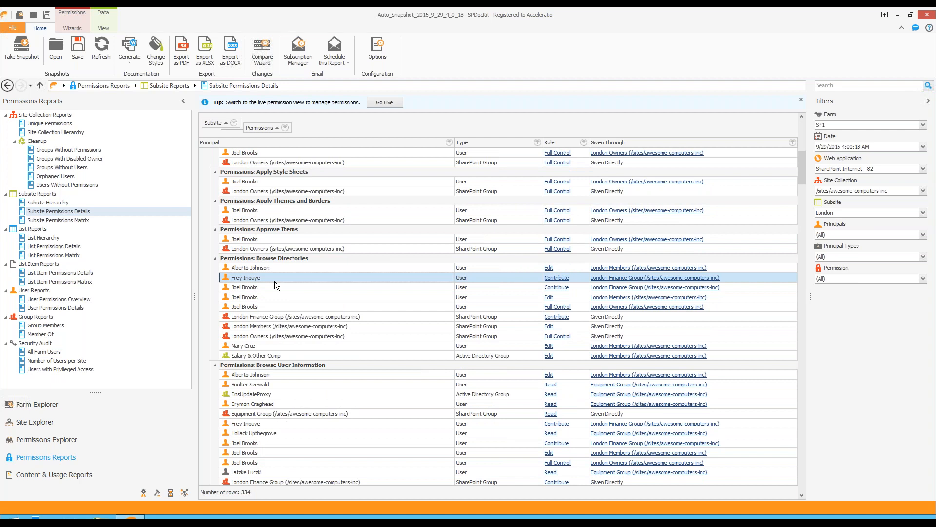
{"action": "left_click", "coordinate": [291, 318]}
{"action": "left_click", "coordinate": [288, 335]}
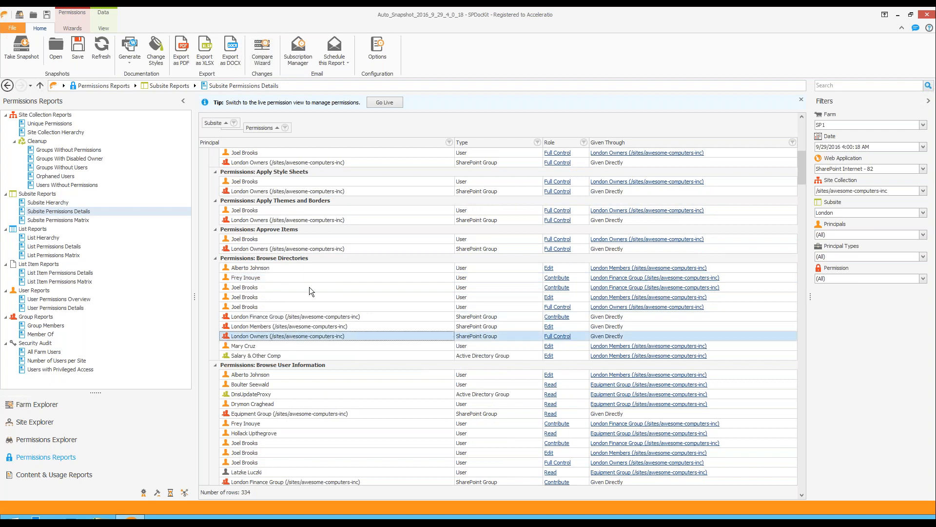
{"action": "left_click", "coordinate": [276, 268]}
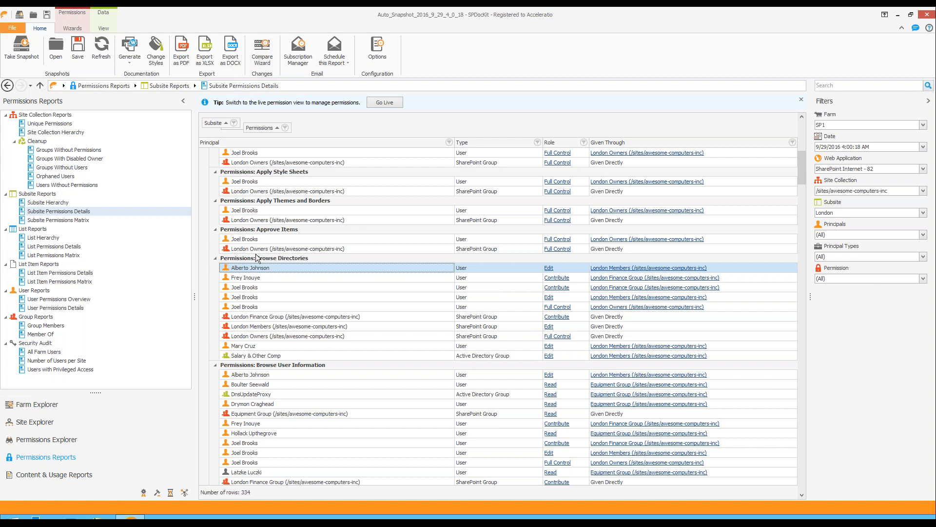
Look over the List and List Item report categories and generate the User Permissions Overview report for the former transfer source user
{"action": "left_click", "coordinate": [31, 229]}
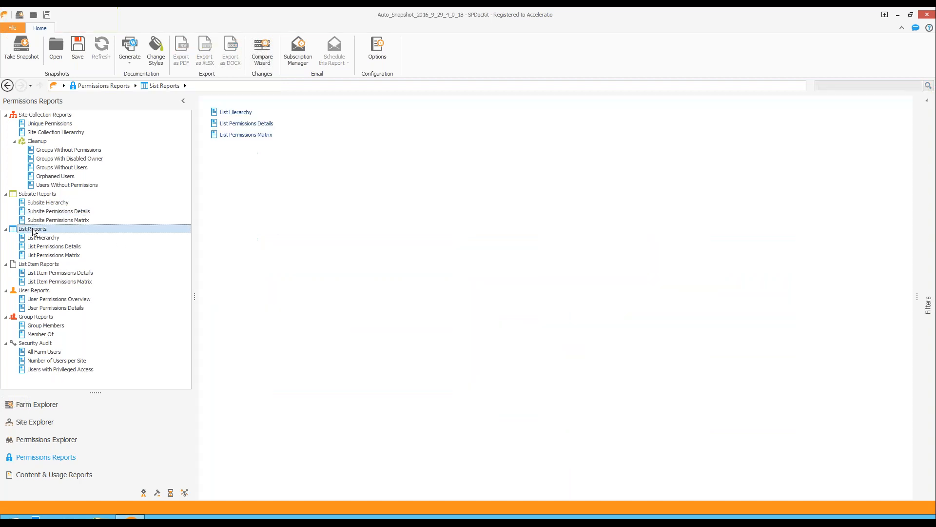
{"action": "left_click", "coordinate": [30, 264]}
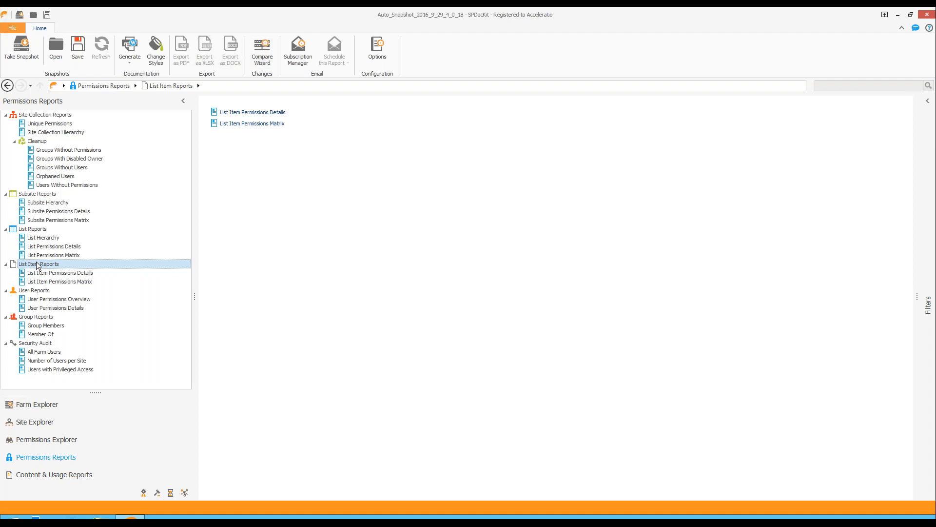
{"action": "left_click", "coordinate": [69, 301]}
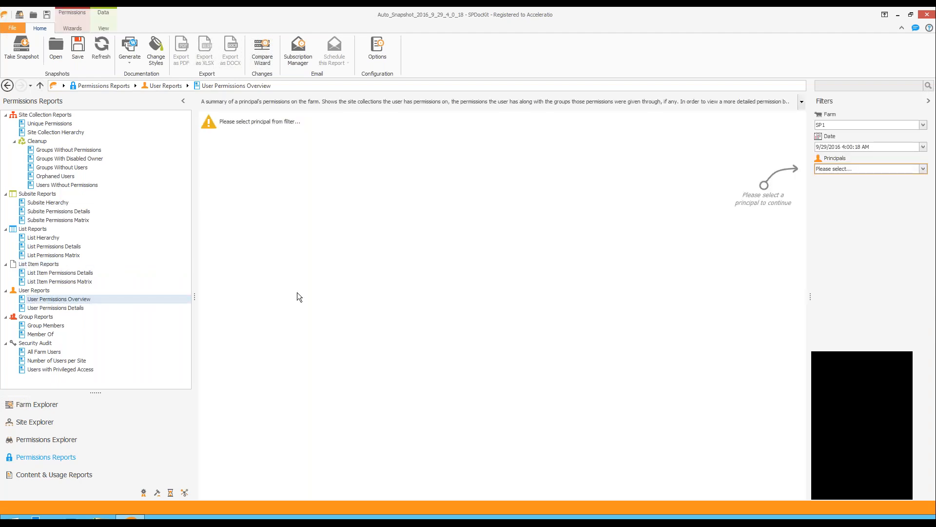
{"action": "left_click", "coordinate": [871, 170]}
{"action": "type", "text": "joel"}
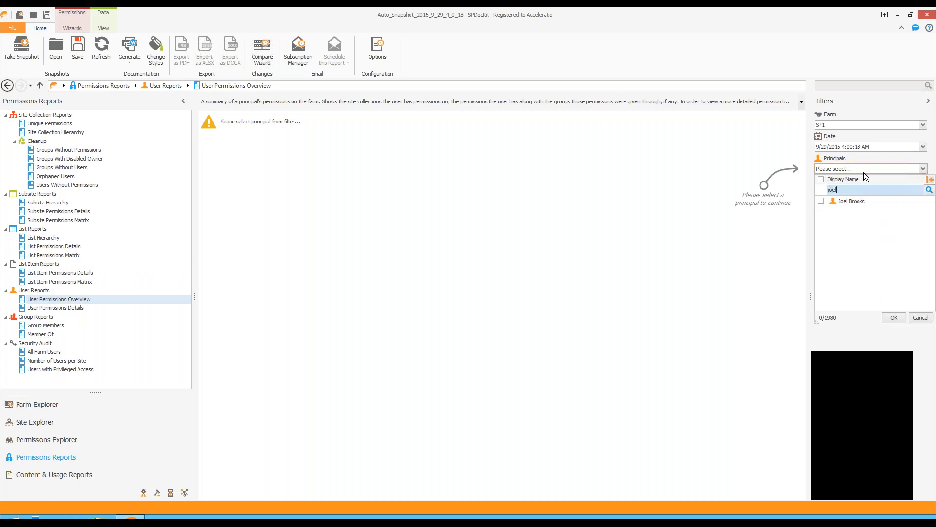
{"action": "left_click", "coordinate": [821, 201]}
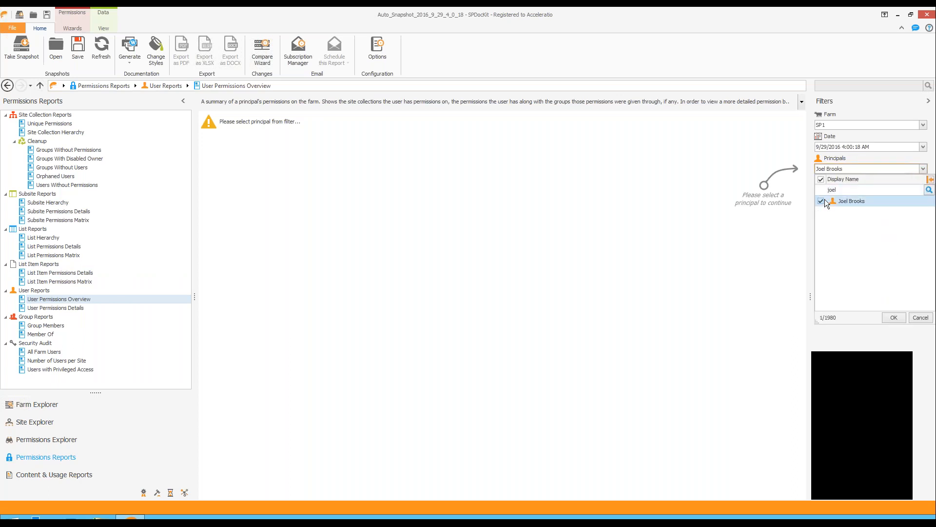
{"action": "left_click", "coordinate": [894, 318]}
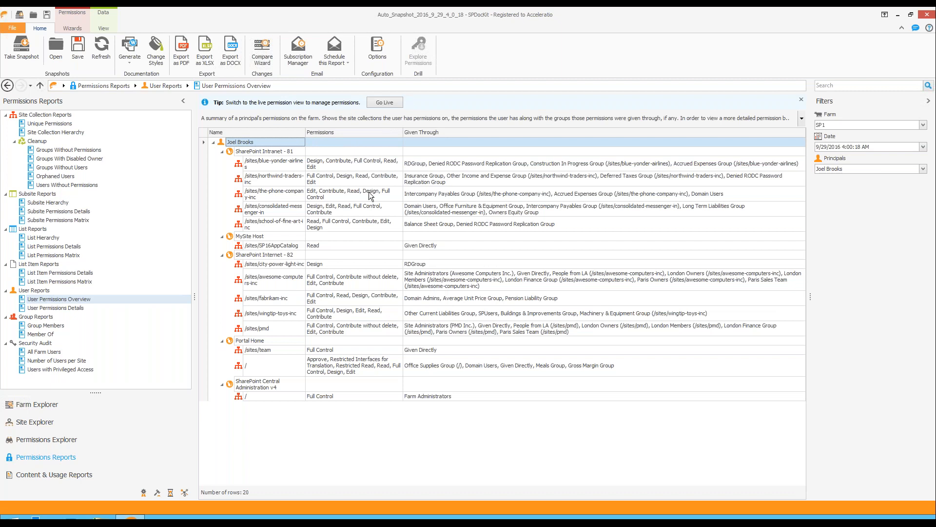
Explore the user's detailed permissions on /sites/pmd and expand the site collection down to the subsites and lists of PMD Inc
{"action": "left_click", "coordinate": [285, 328]}
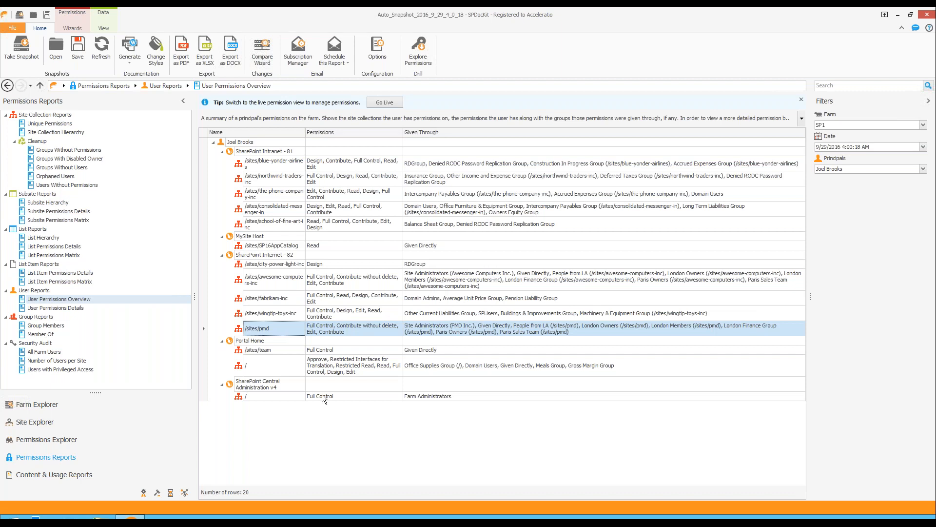
{"action": "left_click", "coordinate": [418, 55]}
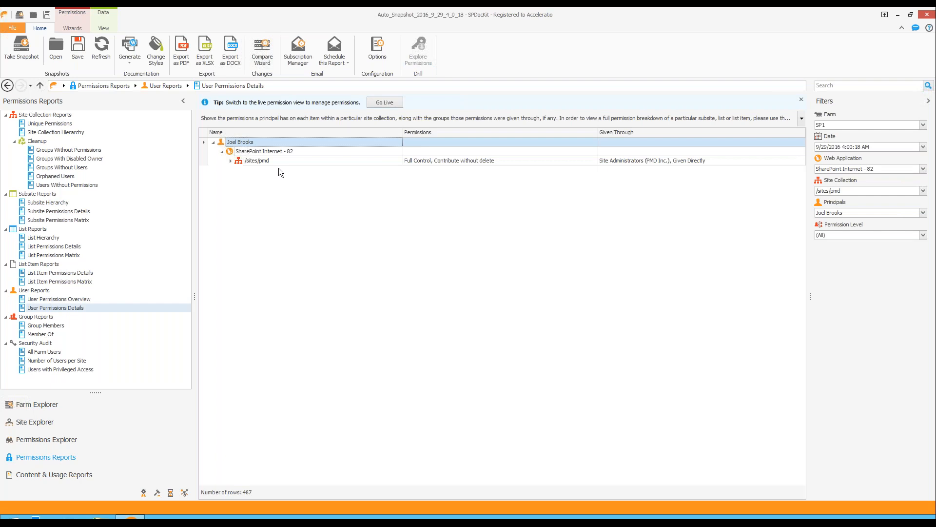
{"action": "left_click", "coordinate": [660, 161]}
{"action": "left_click", "coordinate": [229, 160]}
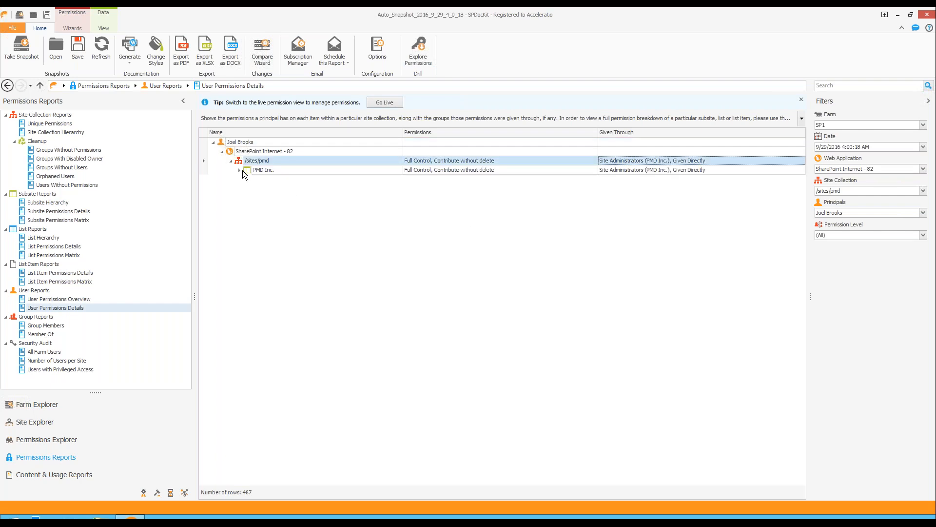
{"action": "left_click", "coordinate": [242, 171]}
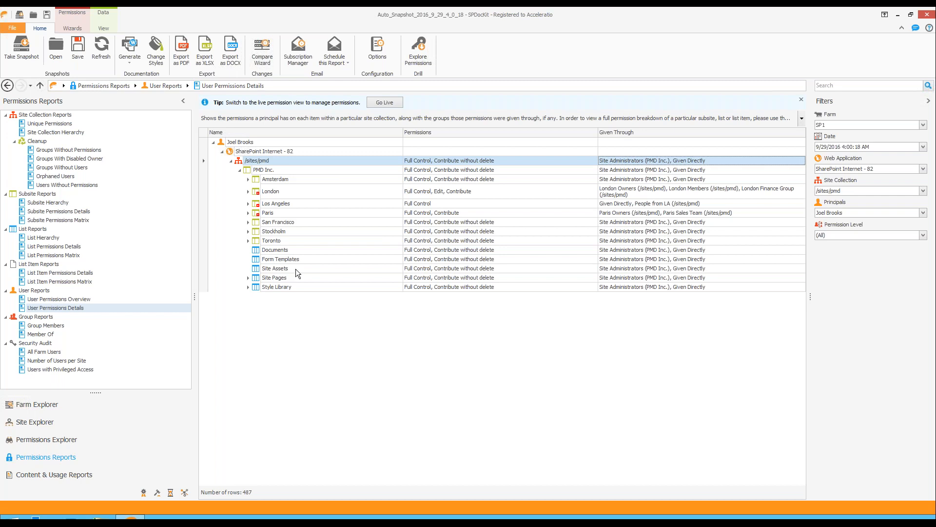
Generate the Number of Users per Site security audit report and check the /sites/pmd row
{"action": "left_click", "coordinate": [62, 363]}
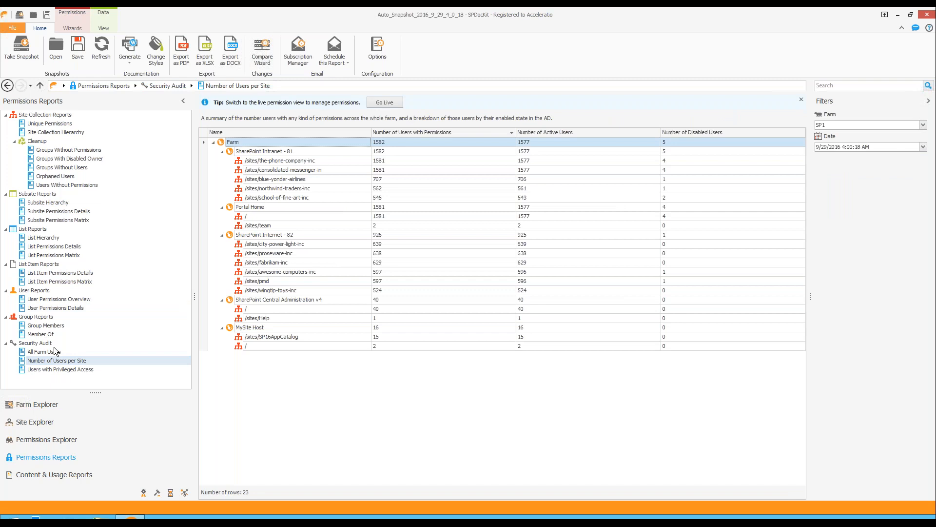
{"action": "left_click", "coordinate": [315, 282]}
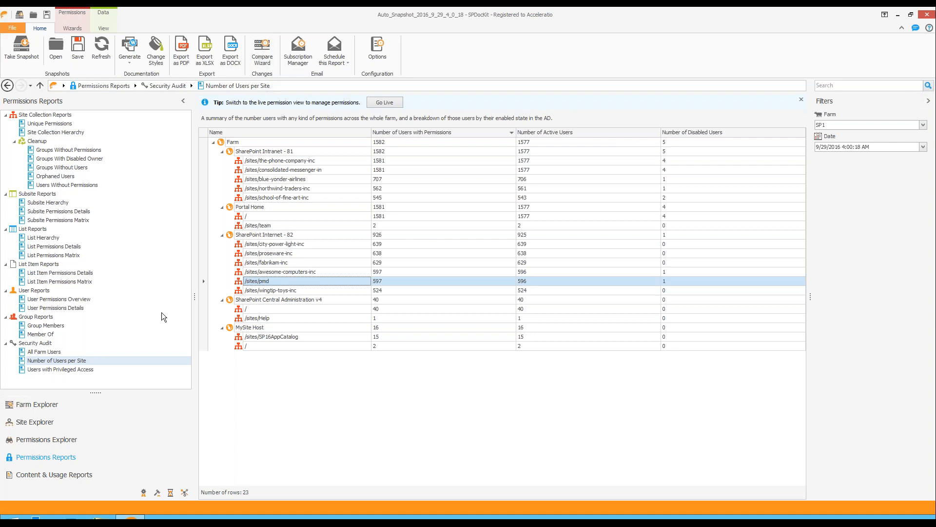
Generate the Users with Privileged Access report and look through the Farm Administrators members and the web application access levels
{"action": "left_click", "coordinate": [69, 370]}
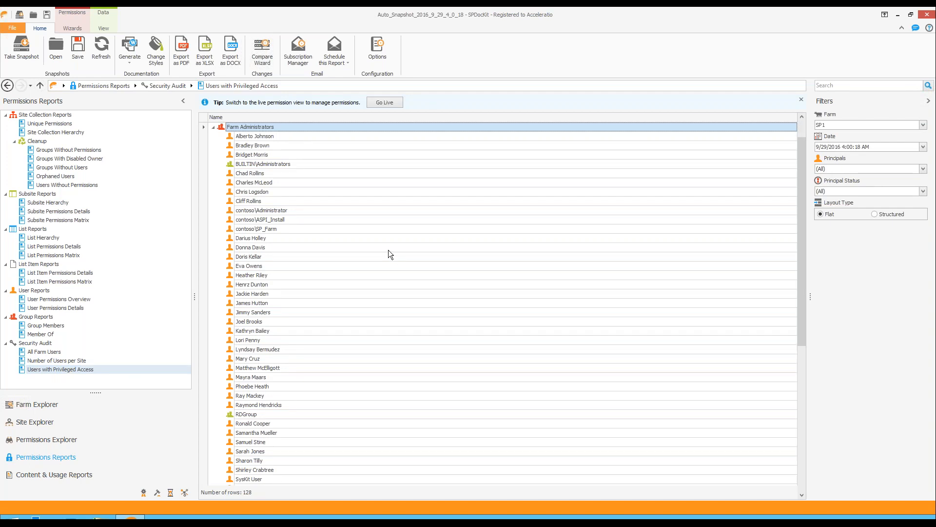
{"action": "scroll", "coordinate": [388, 249], "scroll_direction": "down", "scroll_amount": 10}
{"action": "scroll", "coordinate": [389, 250], "scroll_direction": "up", "scroll_amount": 10}
{"action": "scroll", "coordinate": [388, 250], "scroll_direction": "down", "scroll_amount": 2}
{"action": "scroll", "coordinate": [387, 250], "scroll_direction": "down", "scroll_amount": 2}
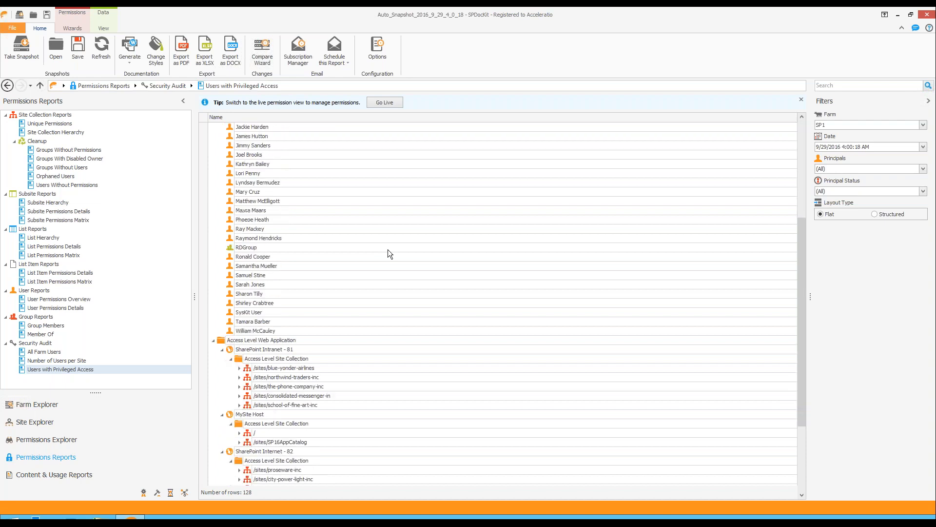
{"action": "scroll", "coordinate": [386, 242], "scroll_direction": "up", "scroll_amount": 4}
Collapse Farm Administrators and examine the primary, secondary and site administrators of /sites/blue-yonder-airlines and /sites/pmd
{"action": "left_click", "coordinate": [213, 126]}
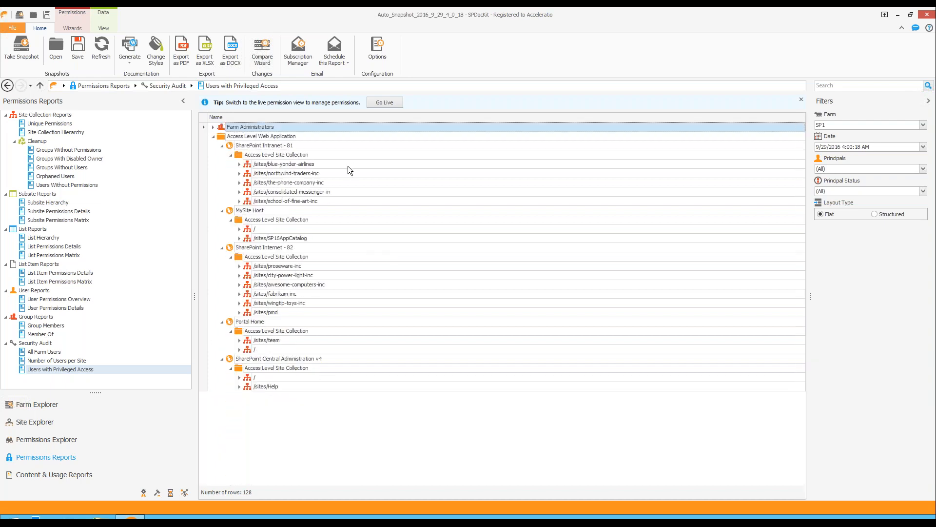
{"action": "left_click", "coordinate": [239, 164]}
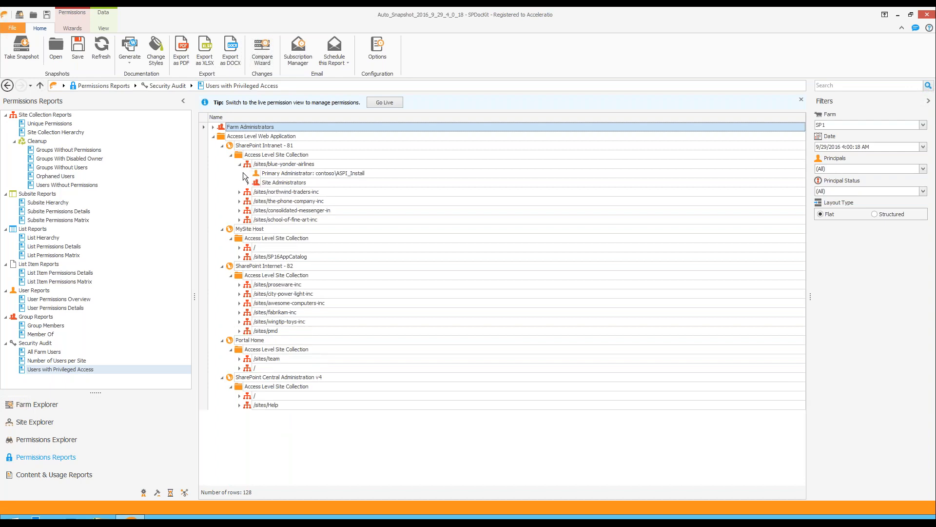
{"action": "left_click", "coordinate": [248, 183]}
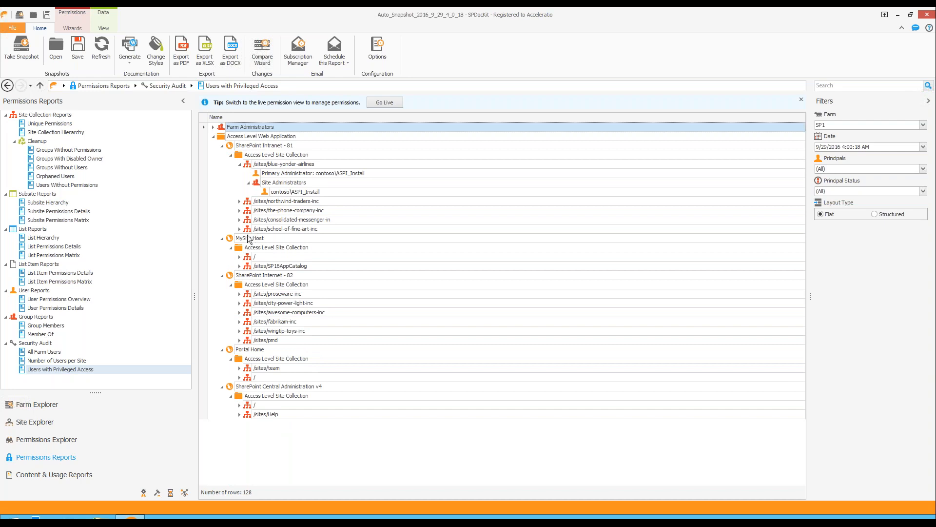
{"action": "left_click", "coordinate": [240, 340]}
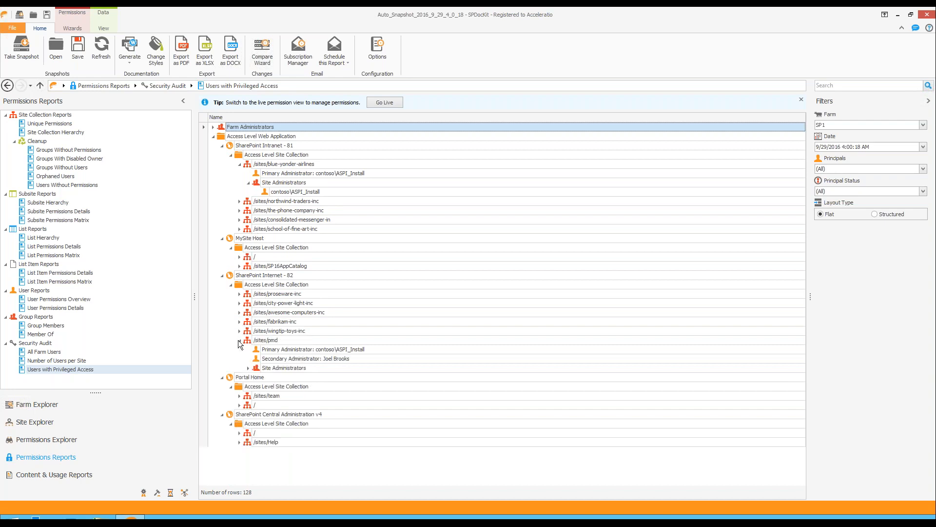
{"action": "left_click", "coordinate": [248, 368]}
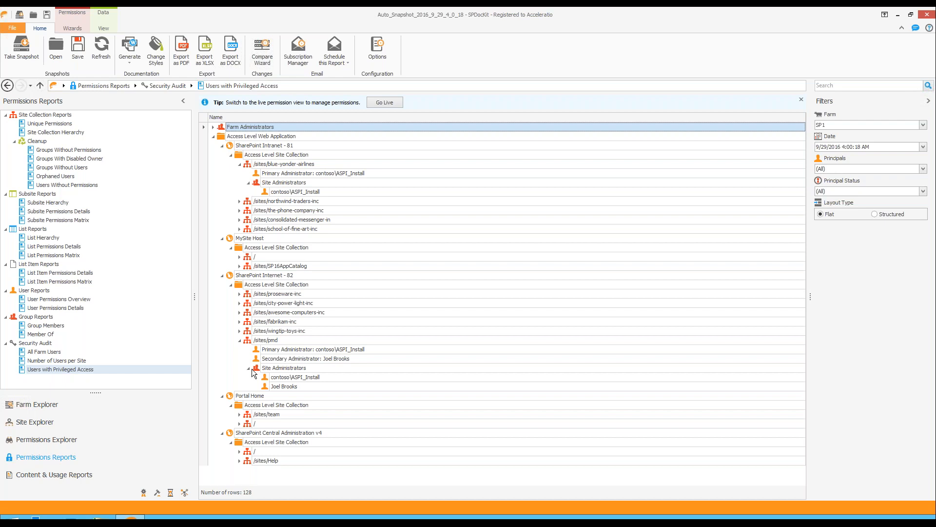
Expand Farm Administrators again and review its members, including the BUILTIN\Administrators group
{"action": "left_click", "coordinate": [213, 127]}
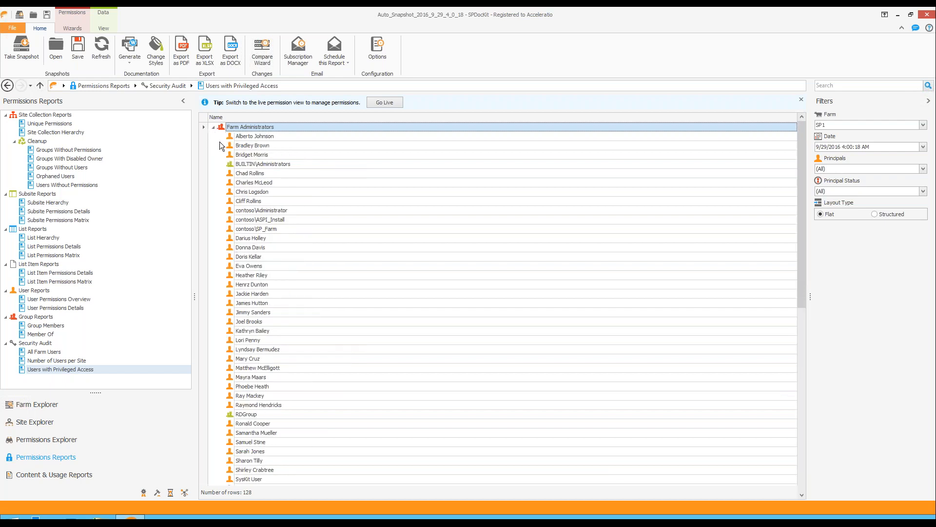
{"action": "left_click", "coordinate": [275, 166]}
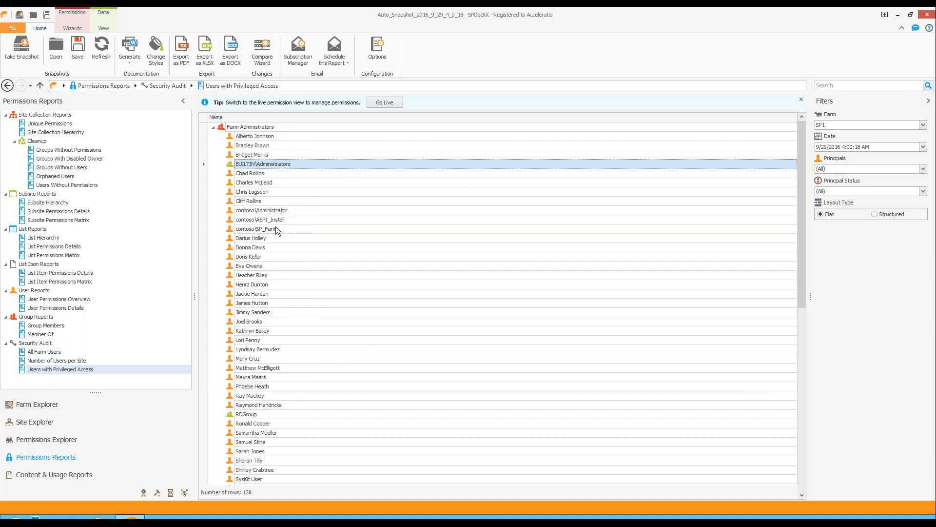
{"action": "scroll", "coordinate": [300, 253], "scroll_direction": "down", "scroll_amount": 3}
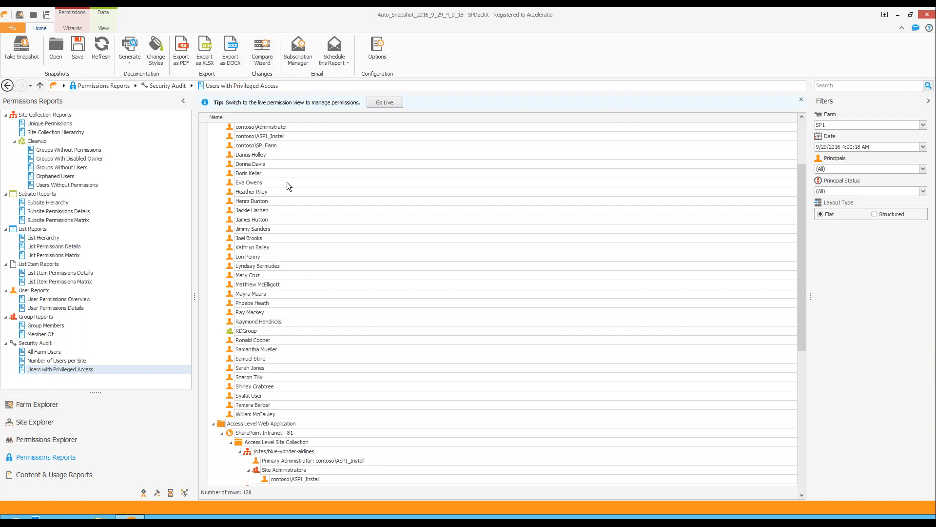
Set up a Permissions comparison in the Compare Wizard with the Object to Object Compare subtype and finish the wizard
{"action": "left_click", "coordinate": [262, 61]}
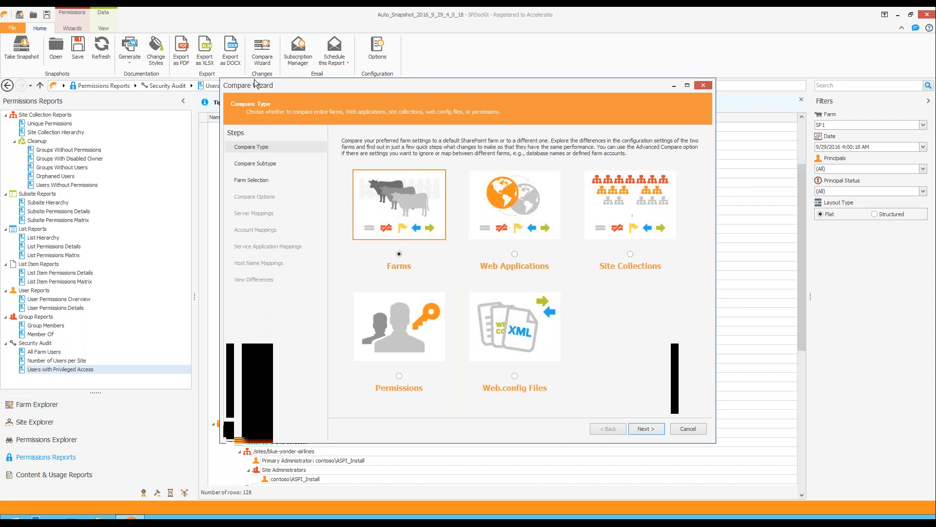
{"action": "left_click", "coordinate": [389, 331]}
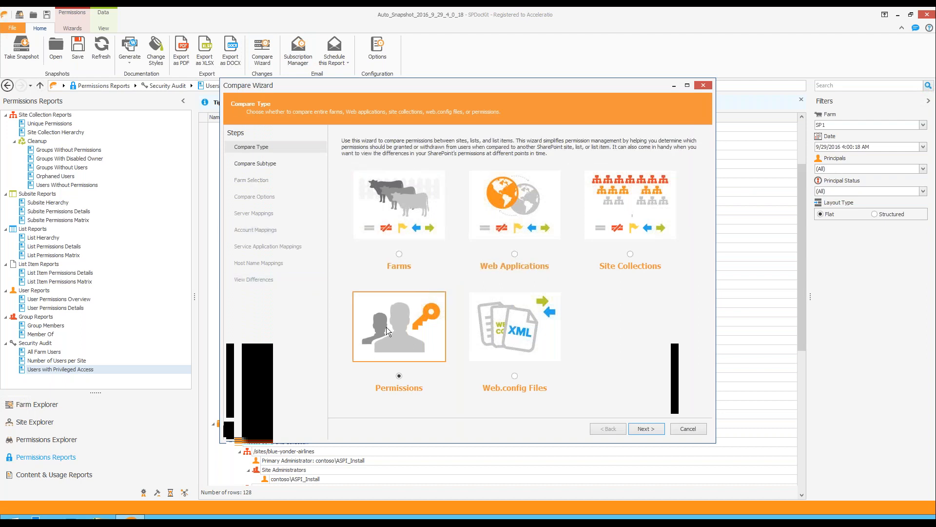
{"action": "left_click", "coordinate": [653, 430]}
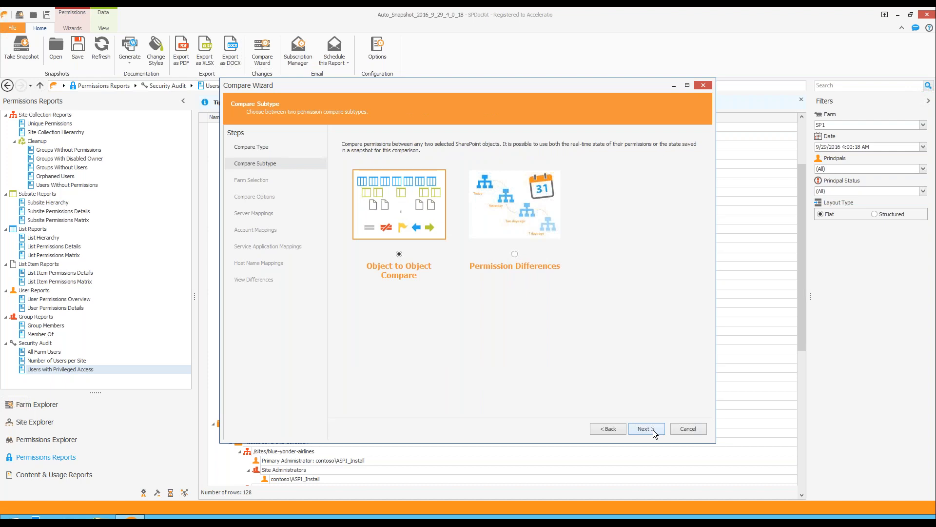
{"action": "left_click", "coordinate": [653, 429]}
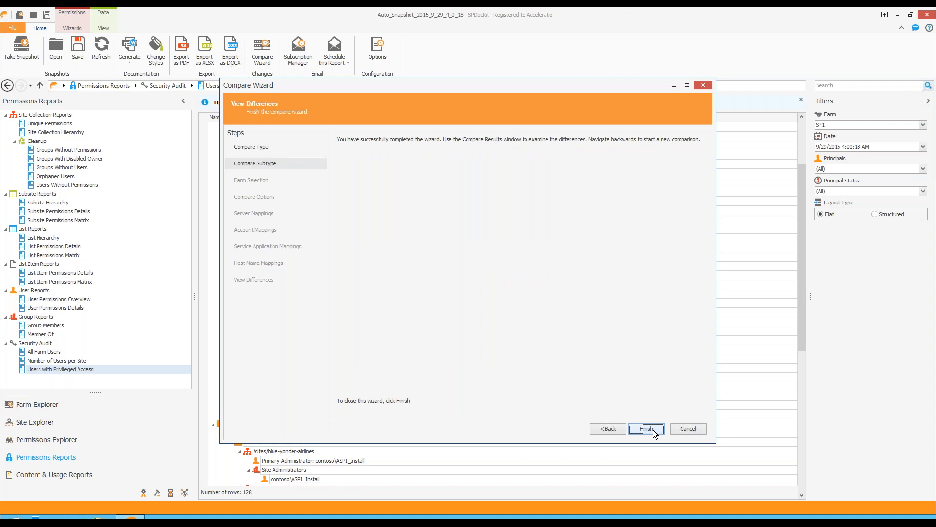
{"action": "left_click", "coordinate": [654, 429]}
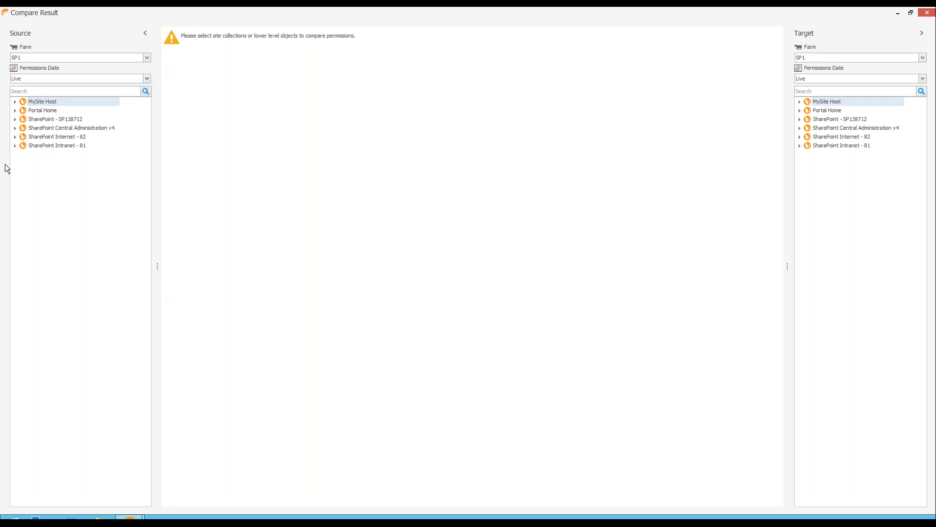
Choose the live Paris subsite of PMD Inc. in /sites/pmd as the comparison source
{"action": "left_click", "coordinate": [14, 137]}
{"action": "left_click", "coordinate": [24, 172]}
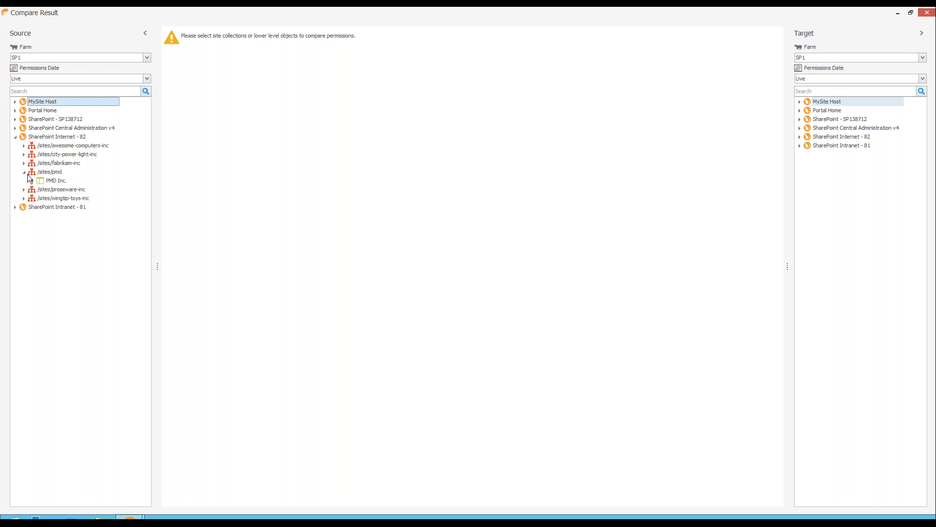
{"action": "left_click", "coordinate": [33, 181]}
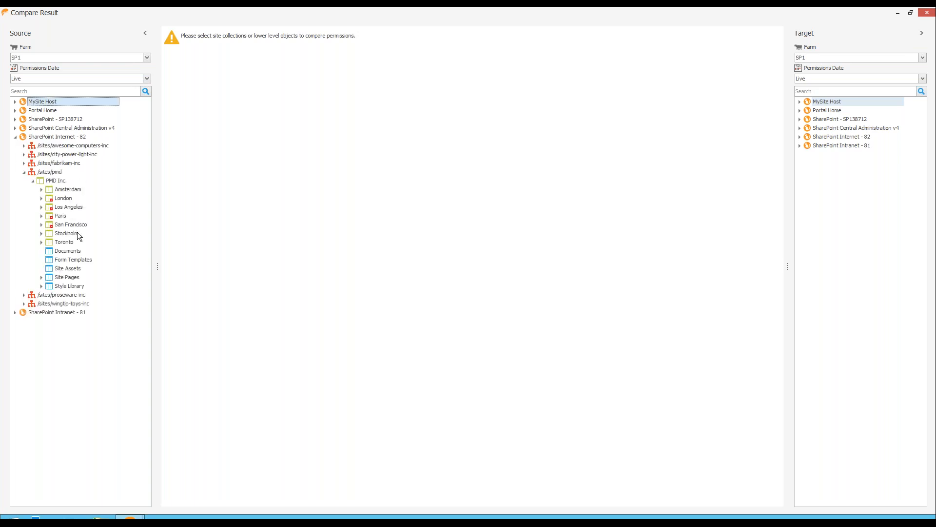
{"action": "left_click", "coordinate": [90, 216]}
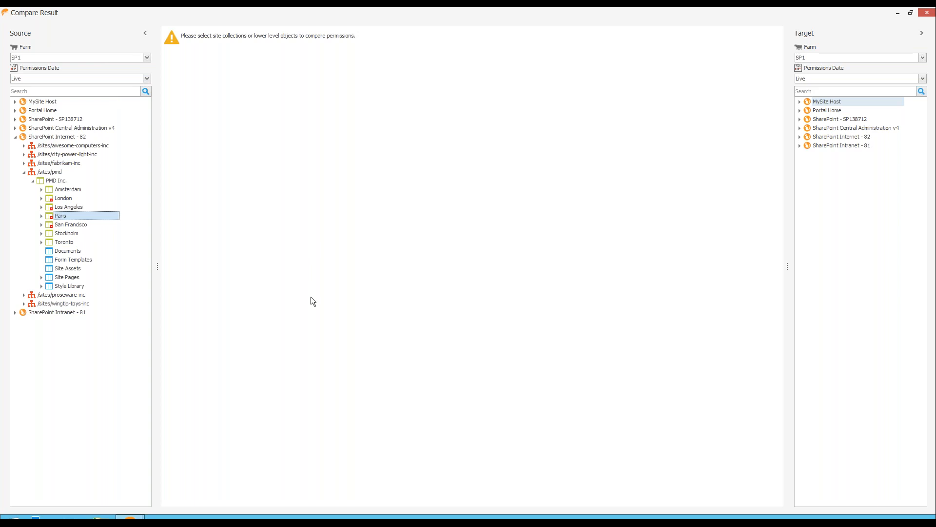
Set the target permissions date to 9/24/2016 4:00:19 AM and compare against the London subsite of /sites/awesome-computers-inc
{"action": "left_click", "coordinate": [924, 79]}
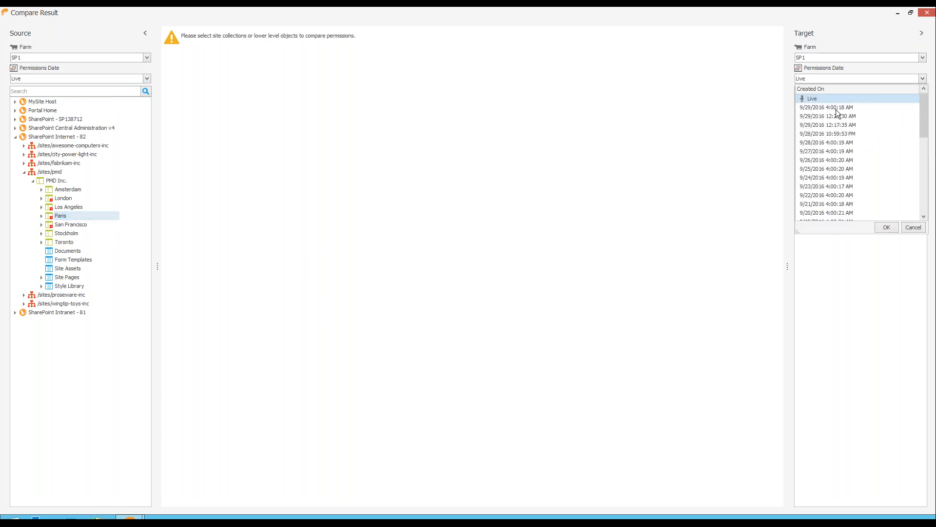
{"action": "left_click", "coordinate": [821, 178]}
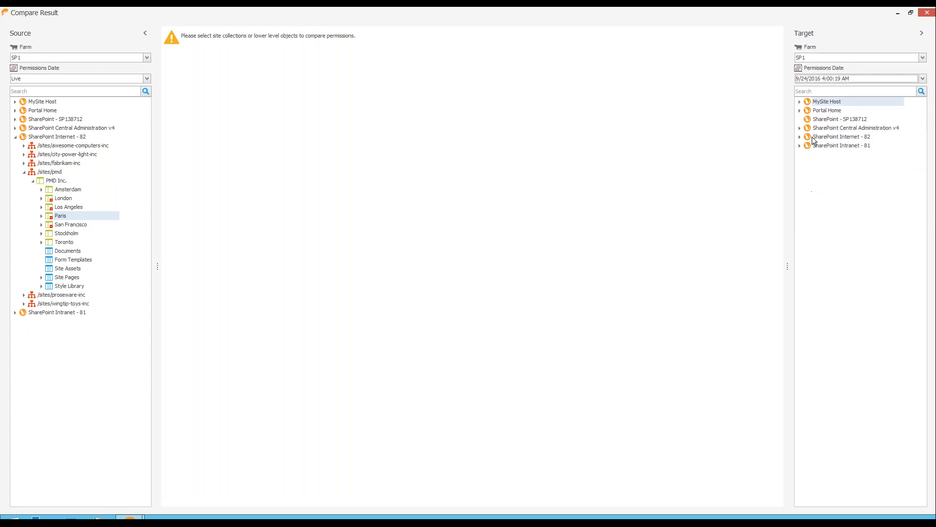
{"action": "left_click", "coordinate": [799, 137]}
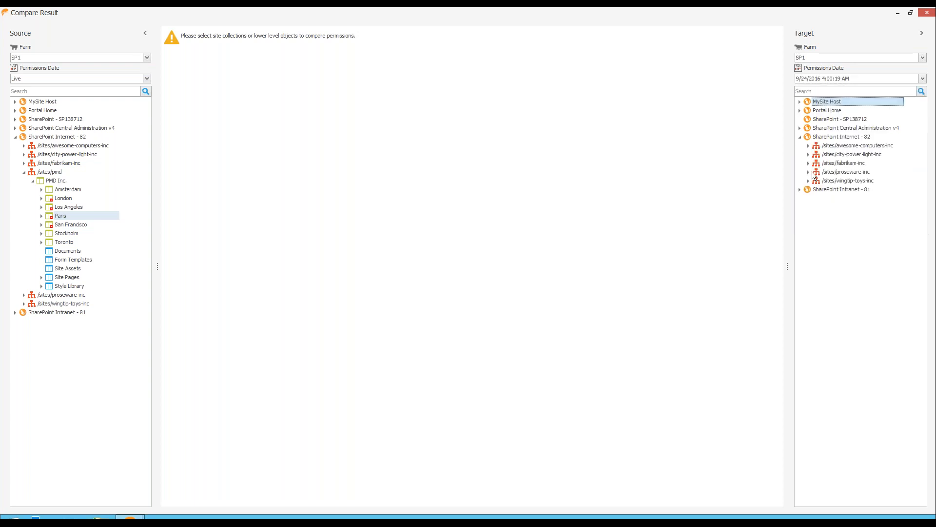
{"action": "left_click", "coordinate": [808, 145]}
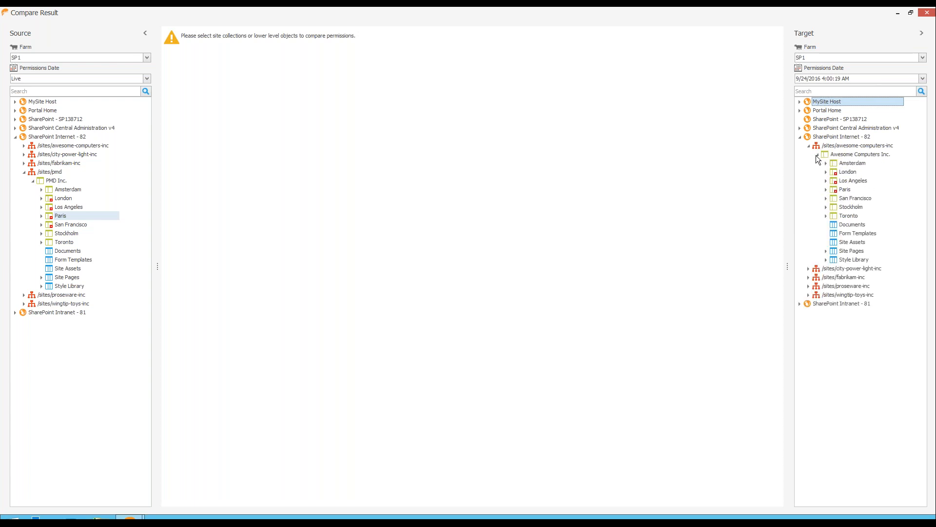
{"action": "left_click", "coordinate": [847, 173]}
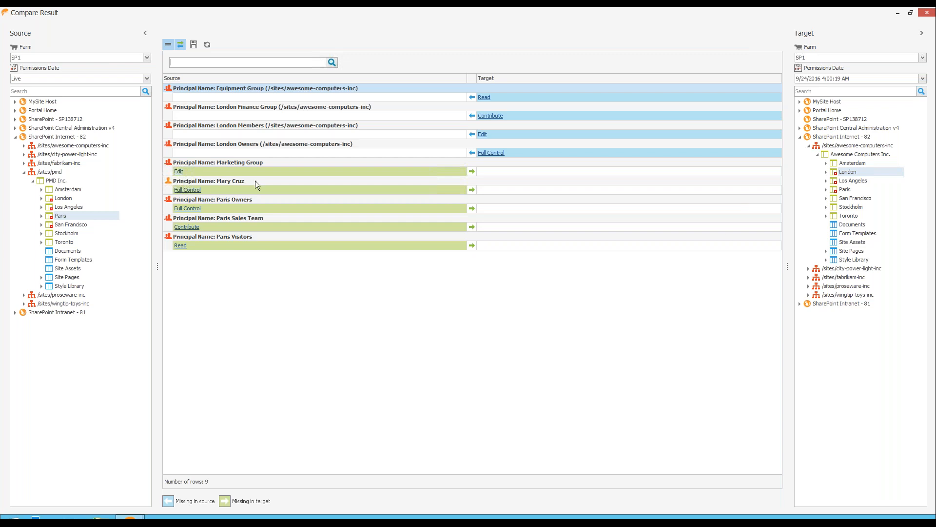
Change the comparison source to the London subsite of PMD Inc. and return to the presentation slides
{"action": "left_click", "coordinate": [55, 199]}
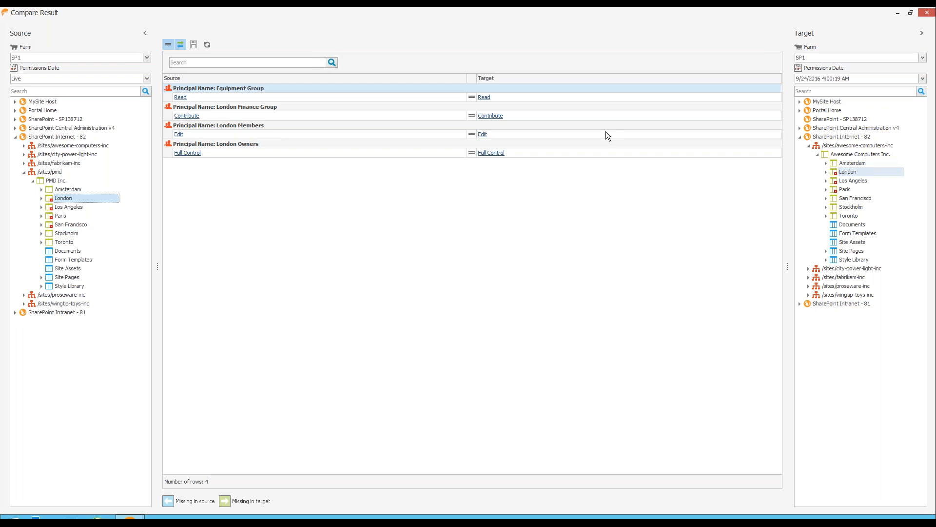
{"action": "mouse_move", "coordinate": [722, 11]}
{"action": "left_click", "coordinate": [567, 13]}
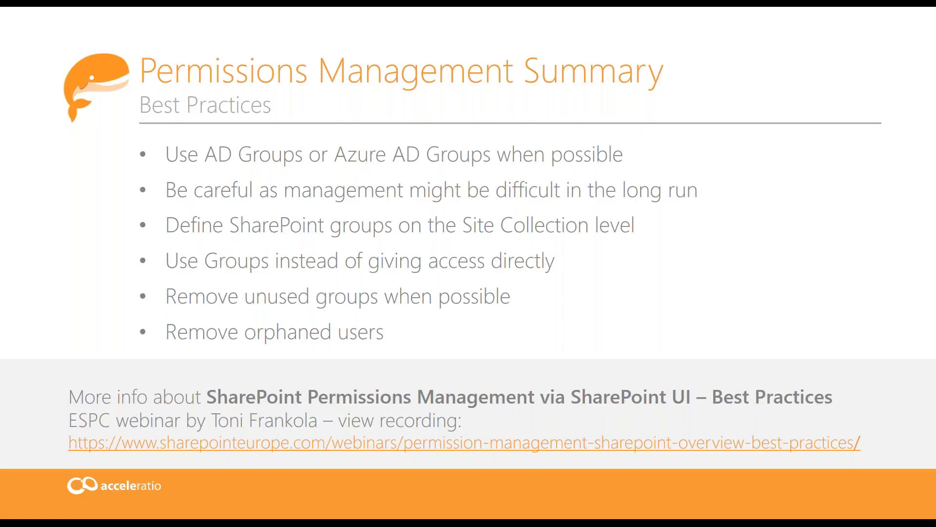